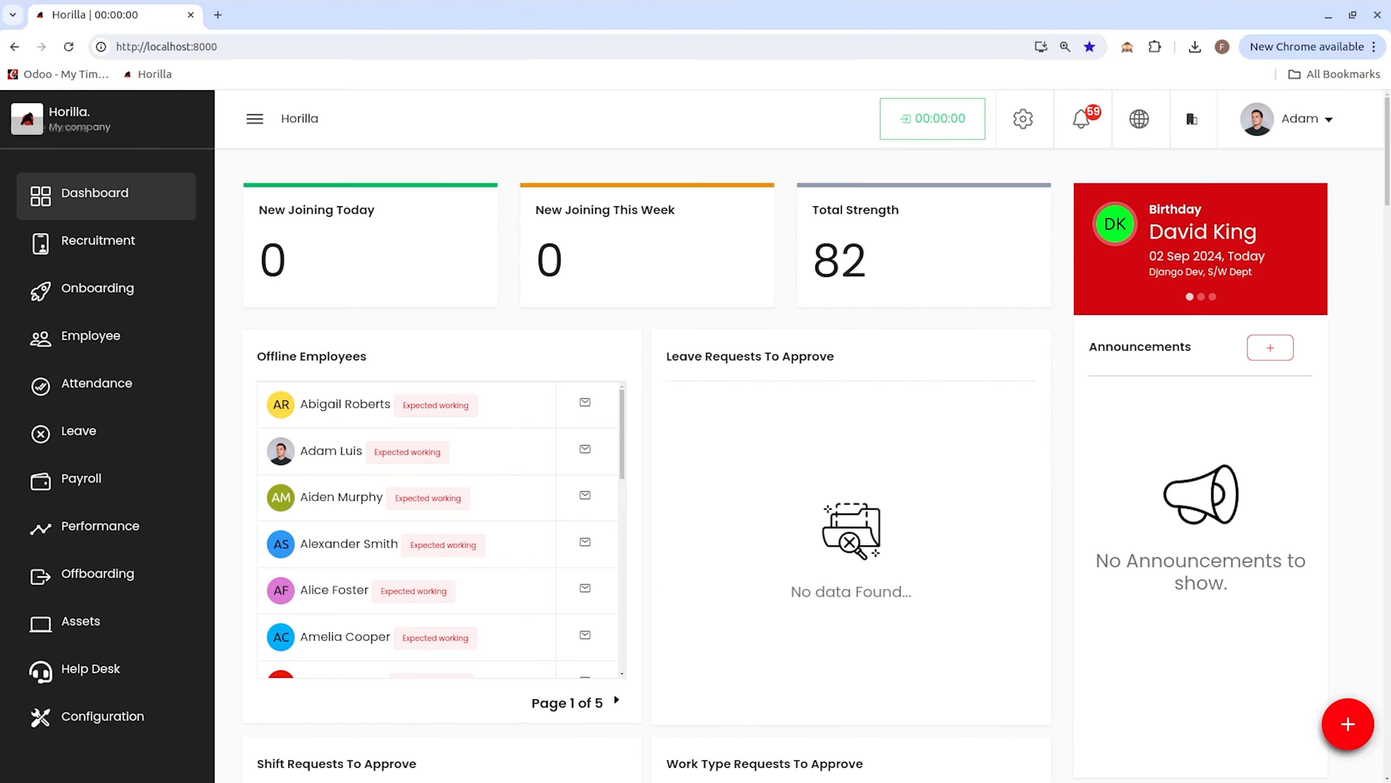
# Step: Edit the Recruitment Drive recruitment to add another employee as a manager, then save it
pyautogui.moveTo(963, 385)
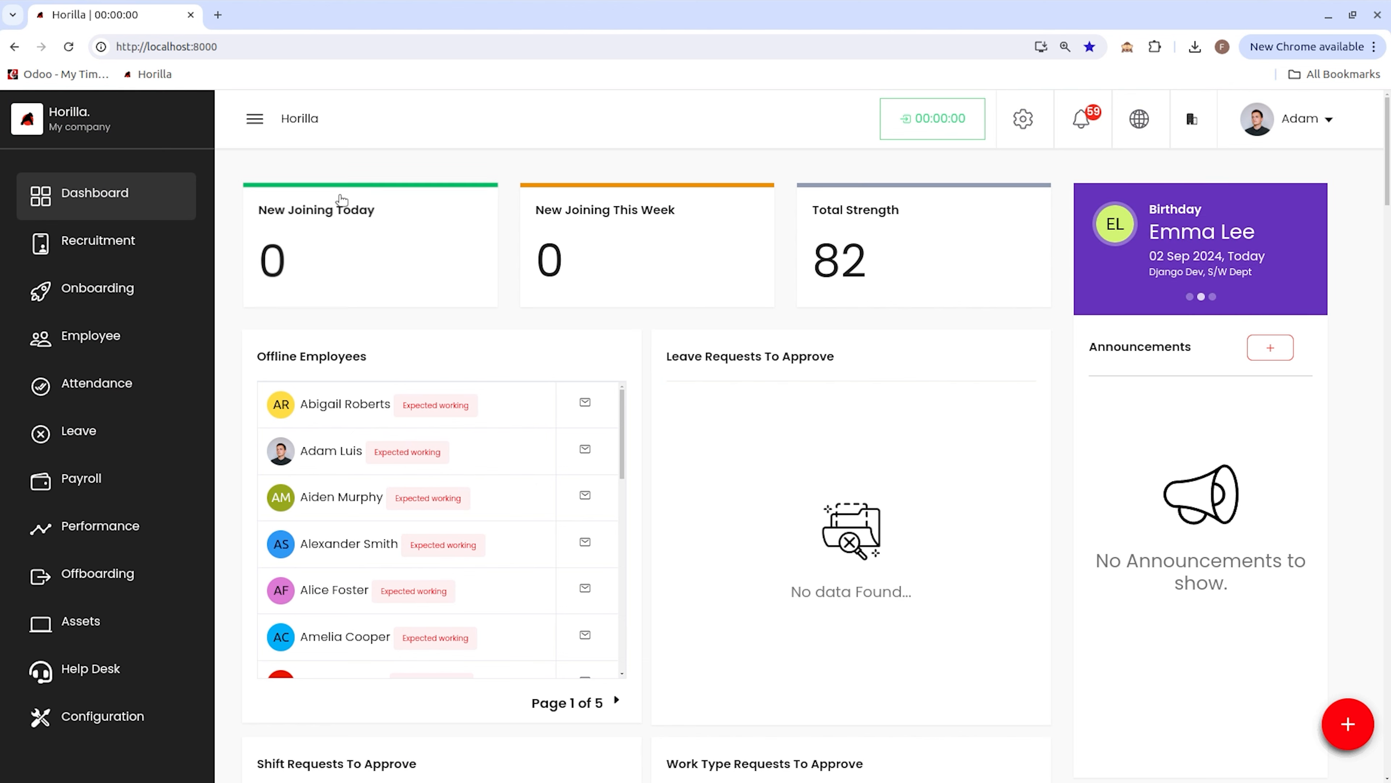
pyautogui.click(122, 243)
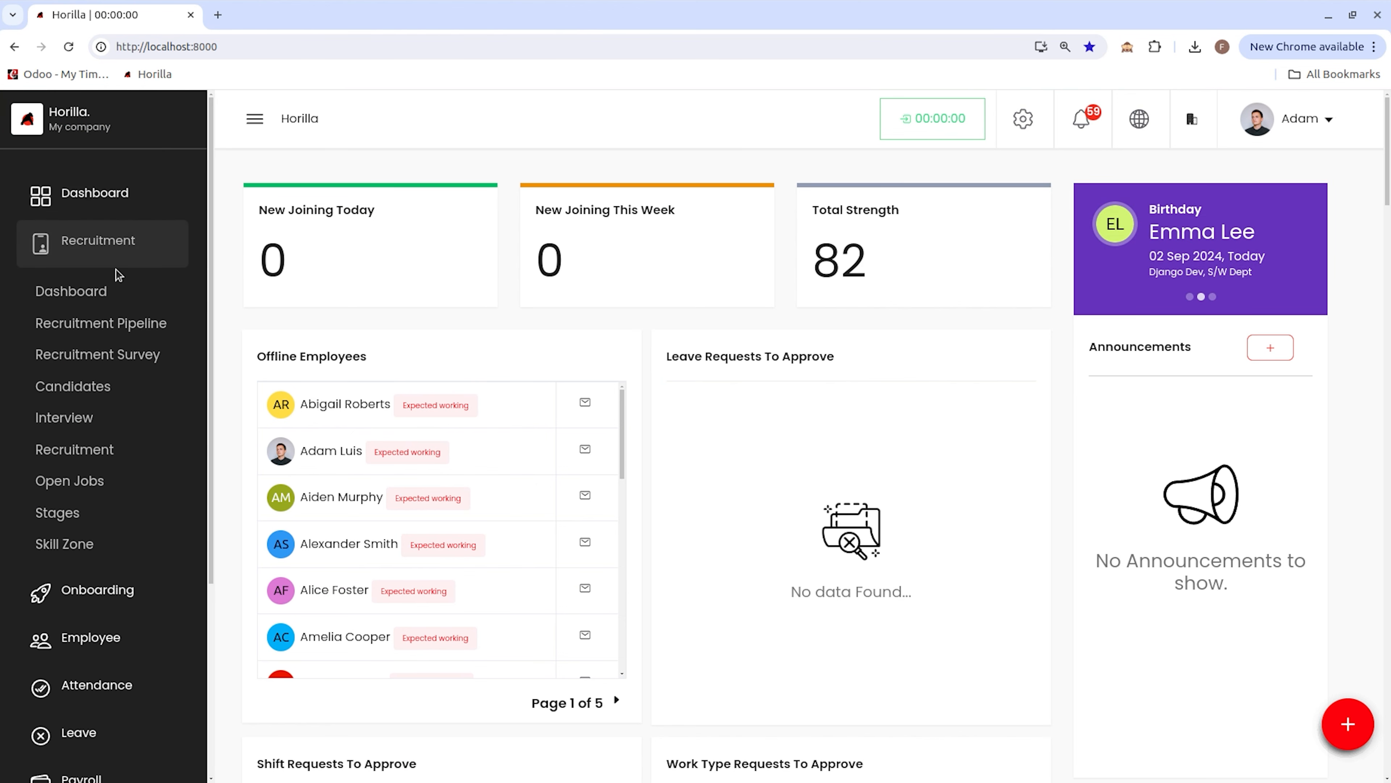
pyautogui.click(75, 455)
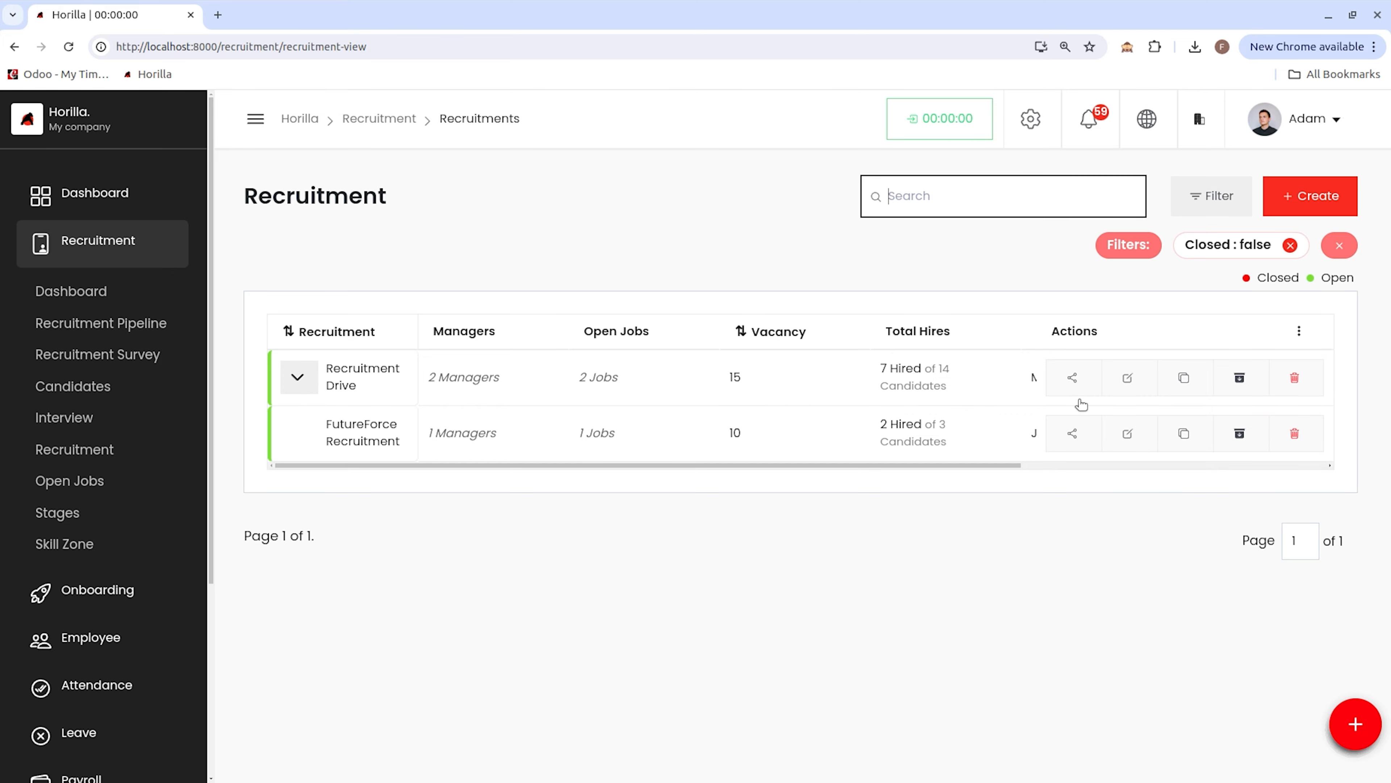
pyautogui.click(1126, 378)
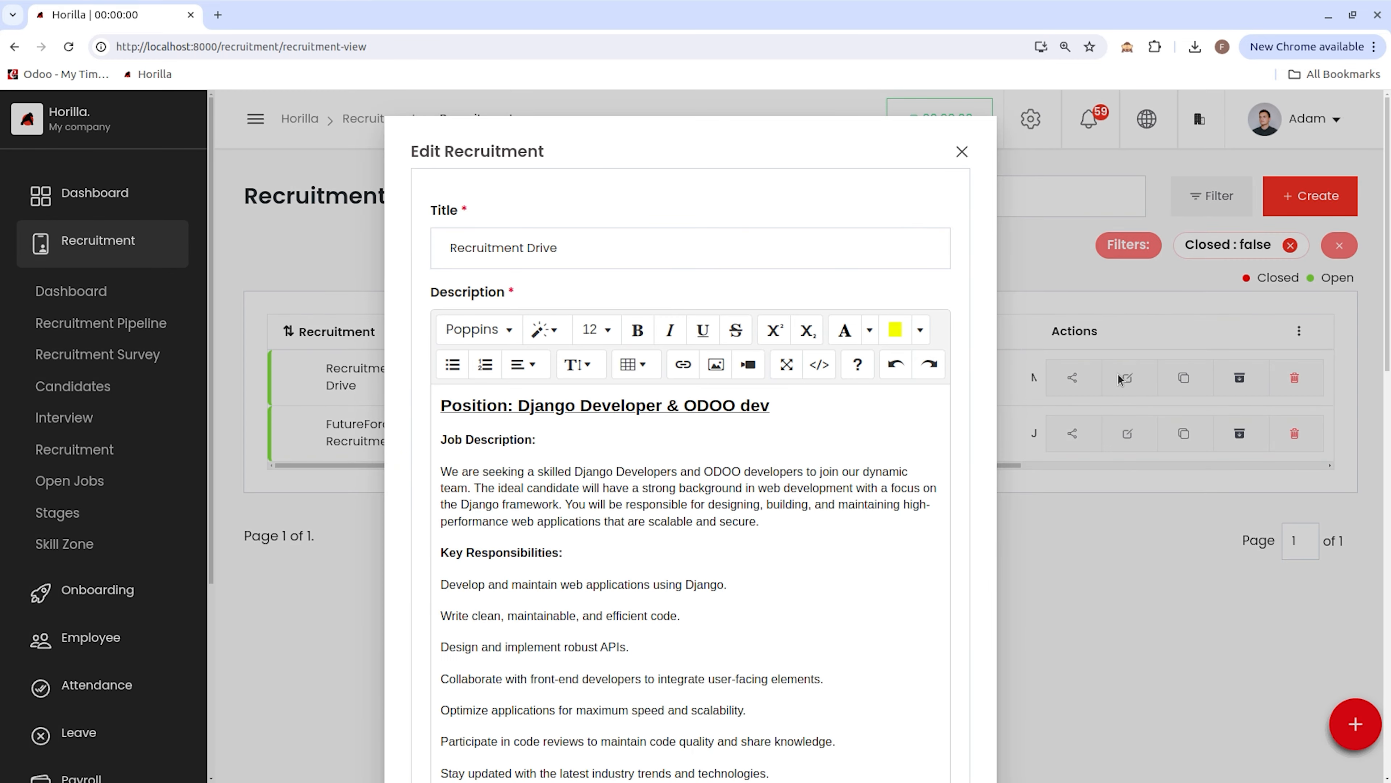
pyautogui.scroll(-15, 766, 423)
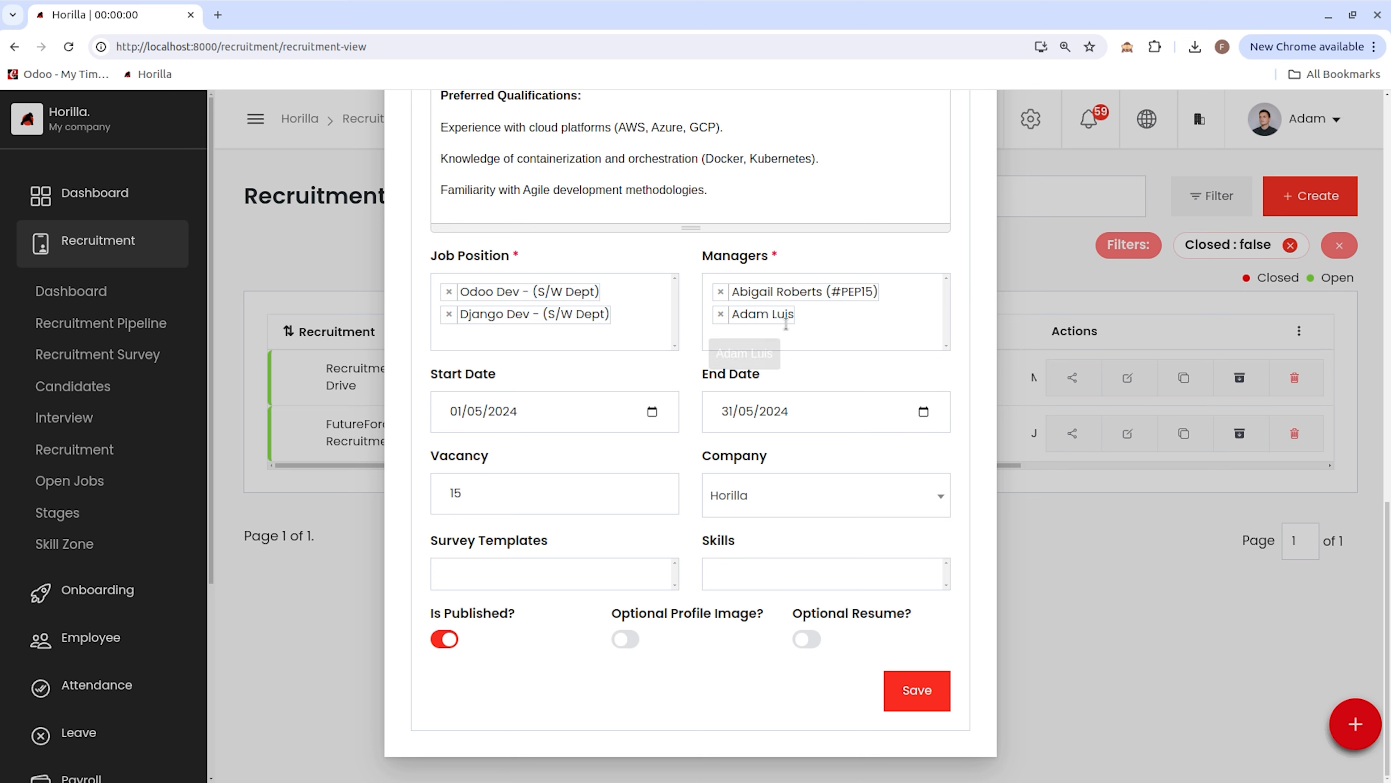
pyautogui.click(815, 331)
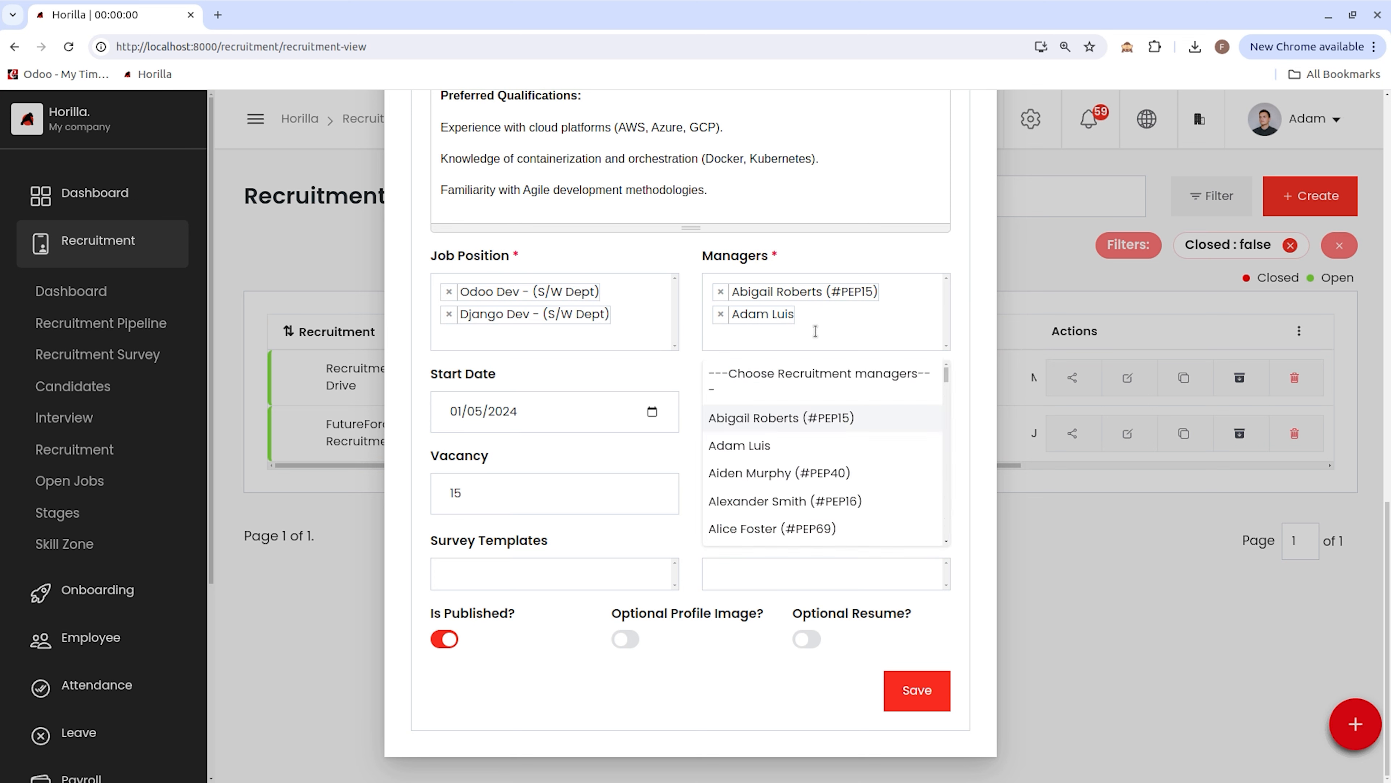
pyautogui.write('caleb')
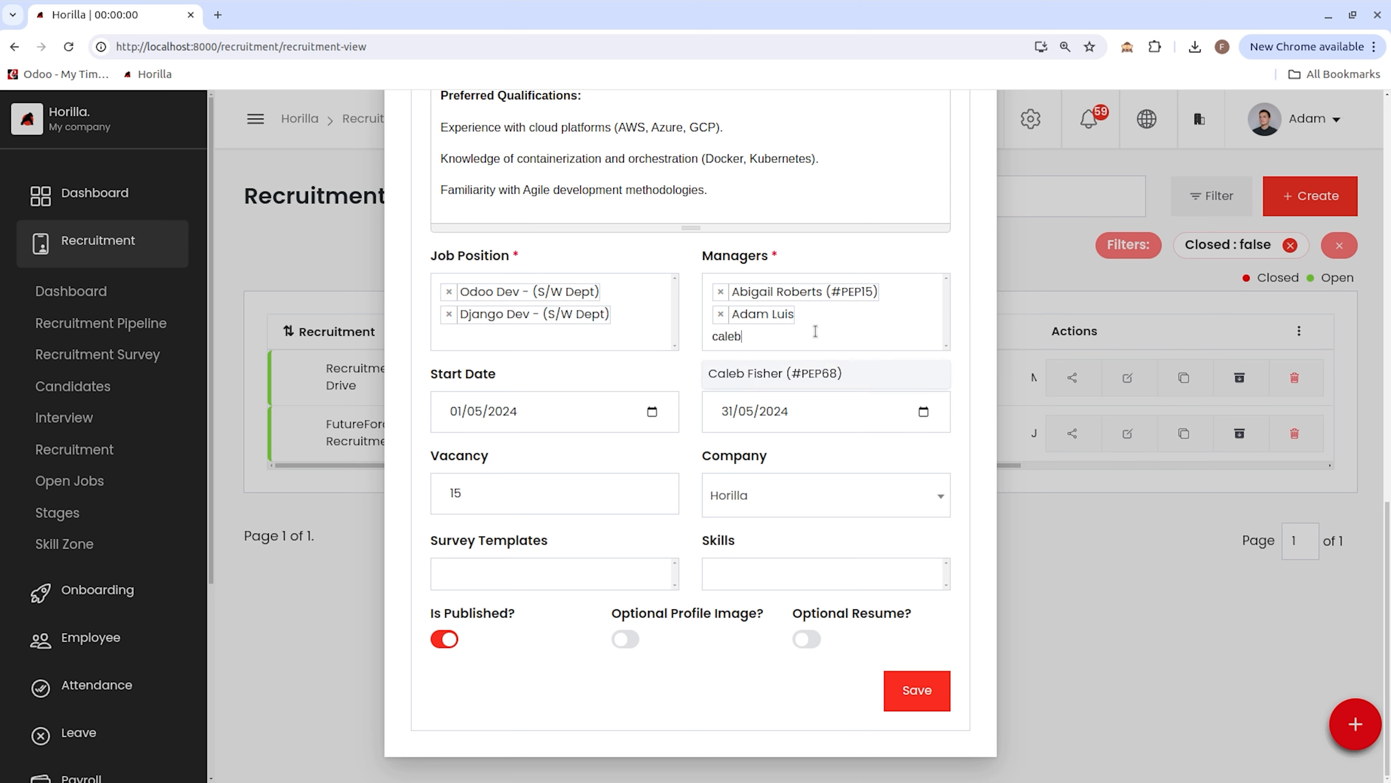
pyautogui.click(816, 375)
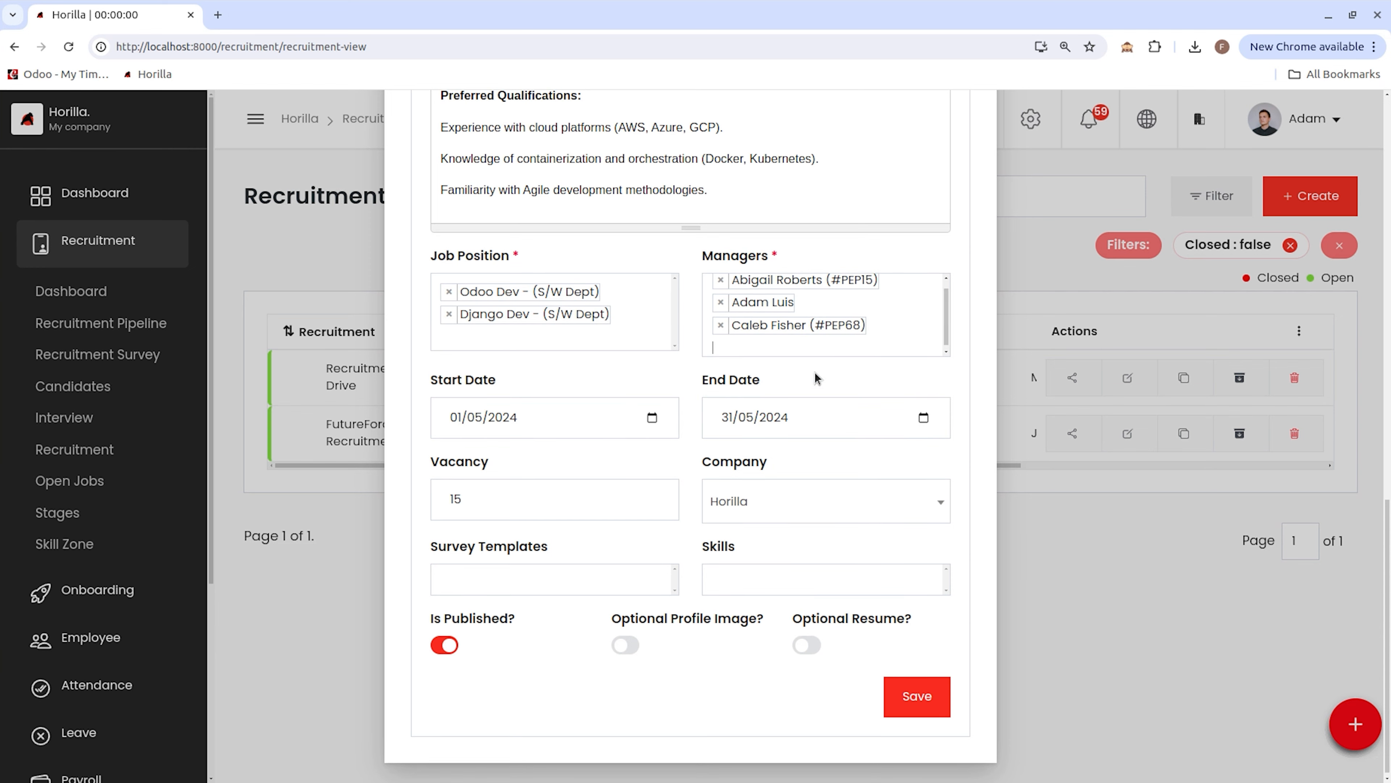
pyautogui.click(918, 697)
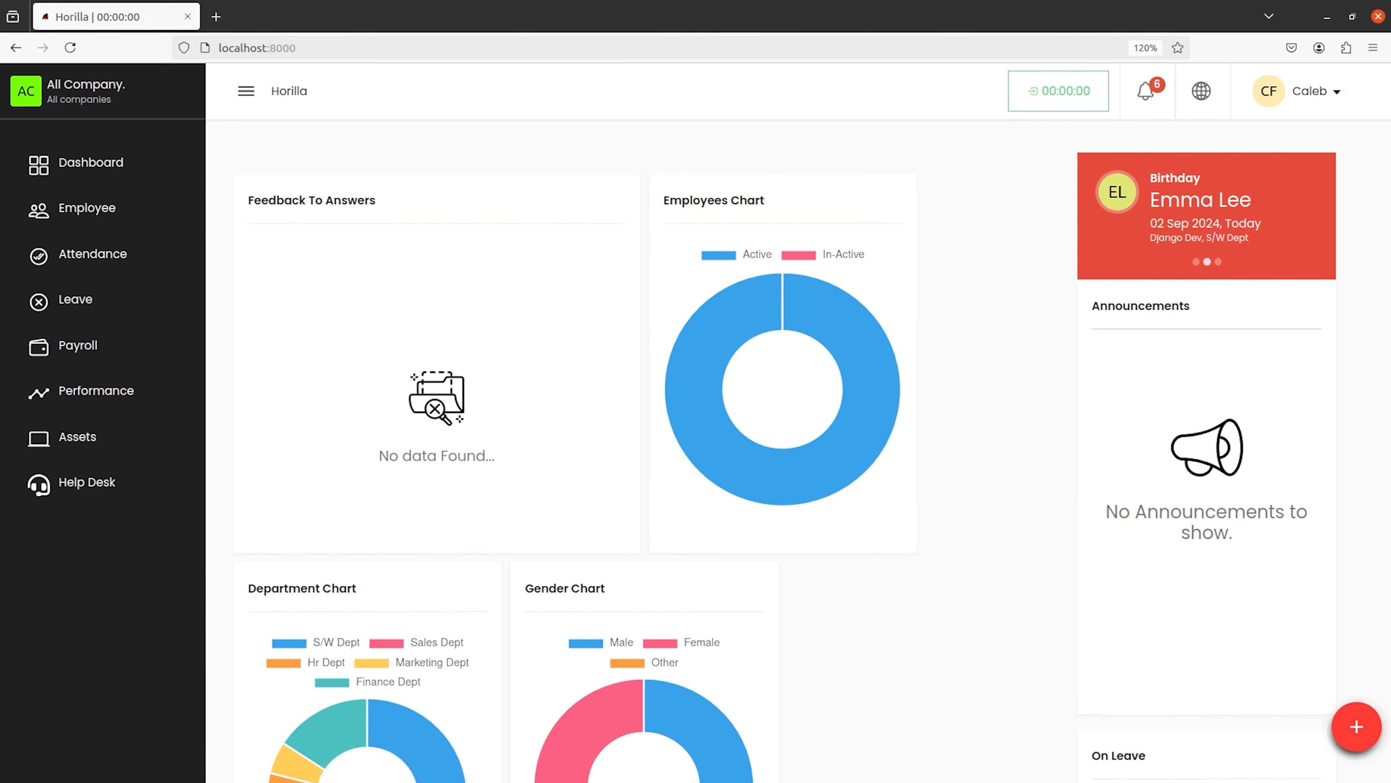
# Step: In the new manager's session, open the Recruitment Pipeline and move the first Initial candidate to the interview stage
pyautogui.click(73, 57)
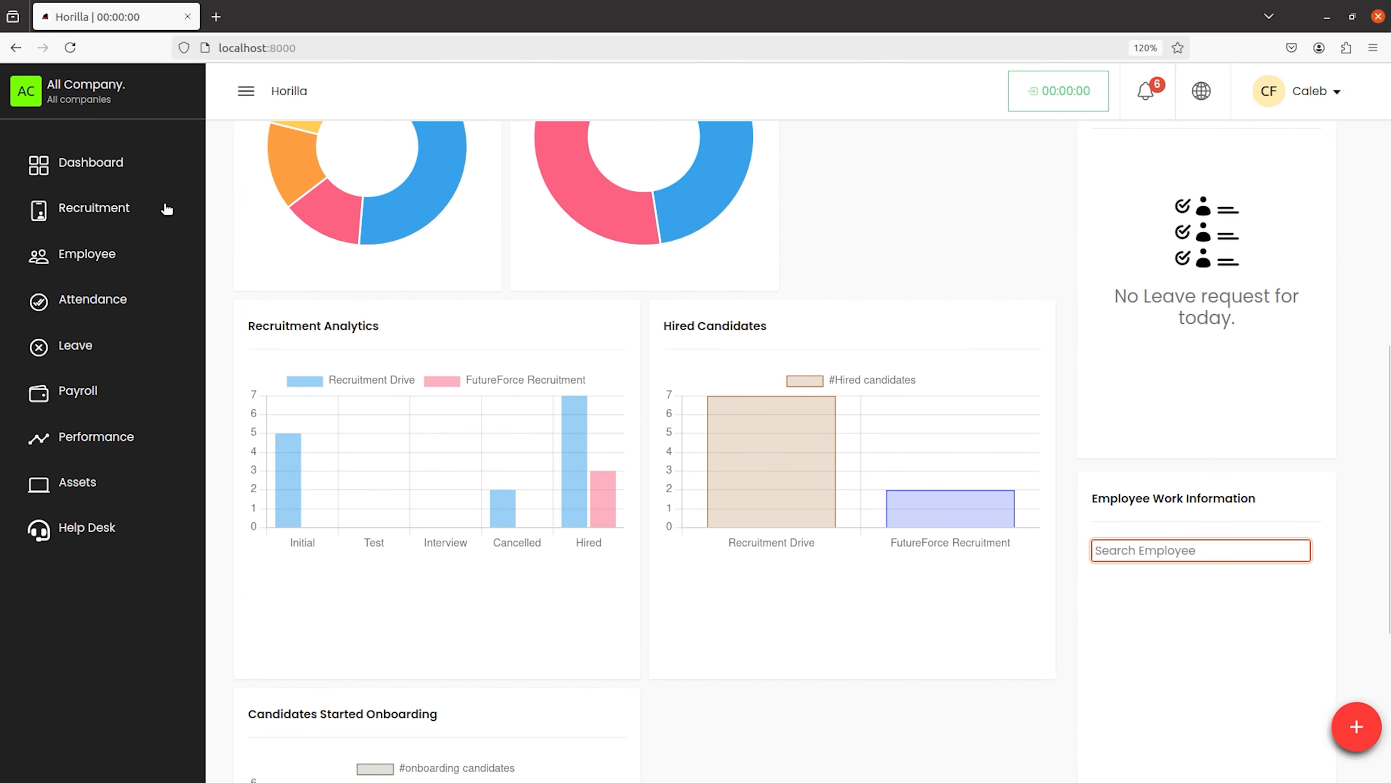
pyautogui.click(116, 211)
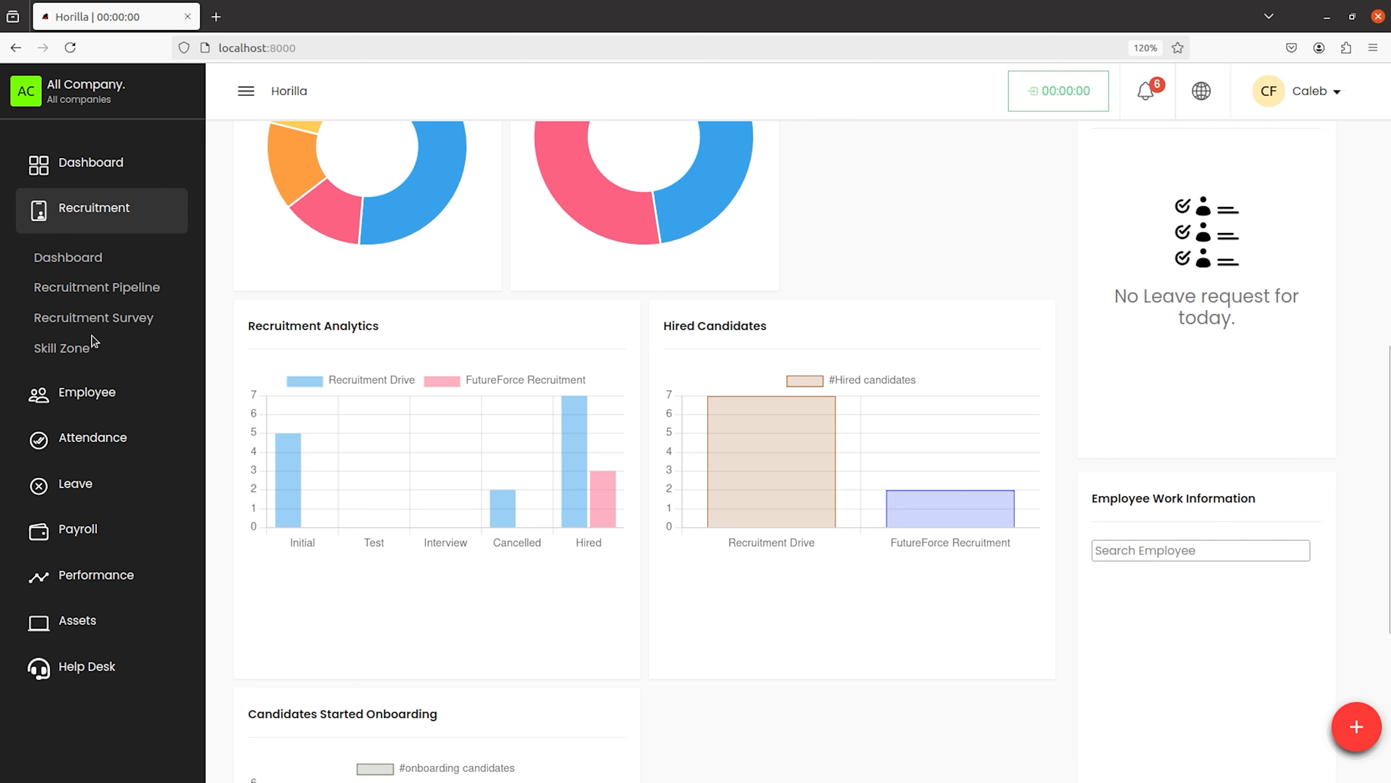
pyautogui.click(81, 294)
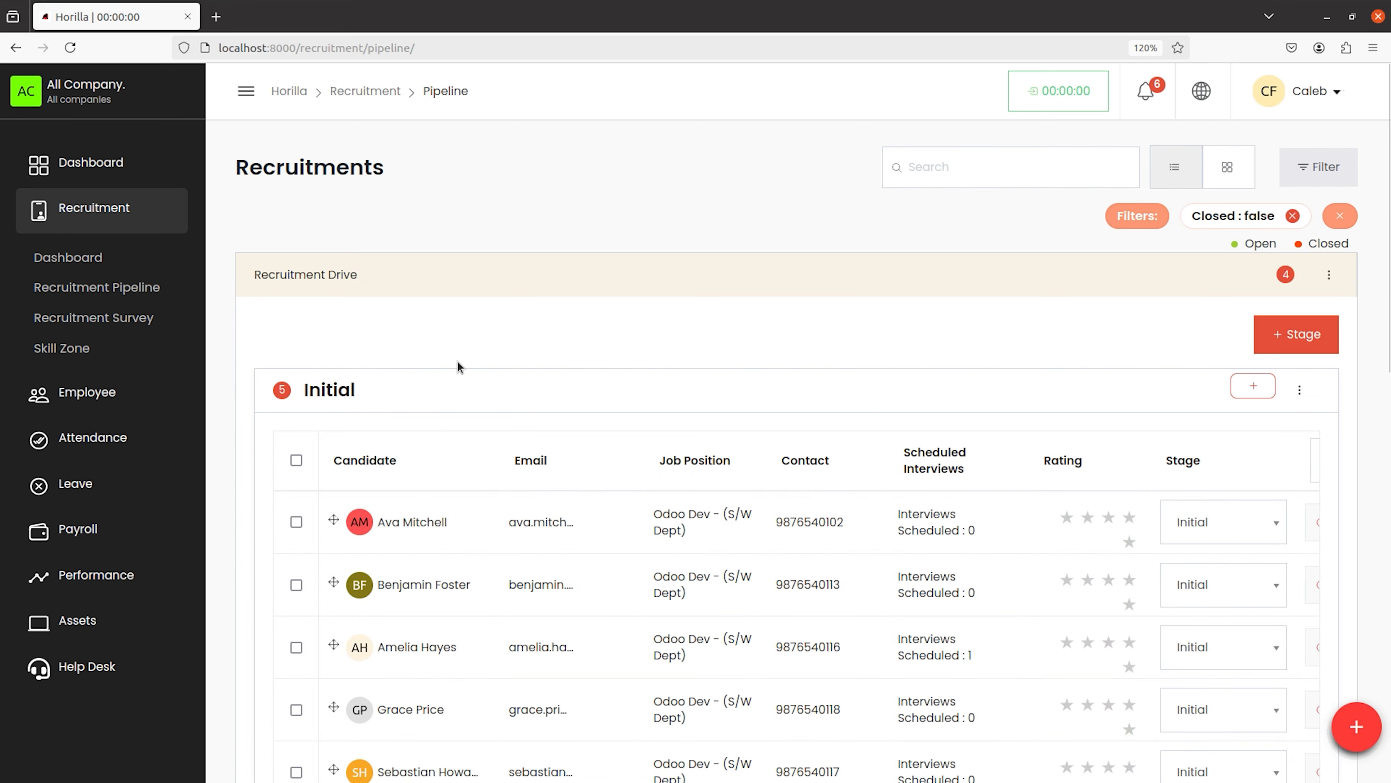
pyautogui.scroll(-6, 458, 362)
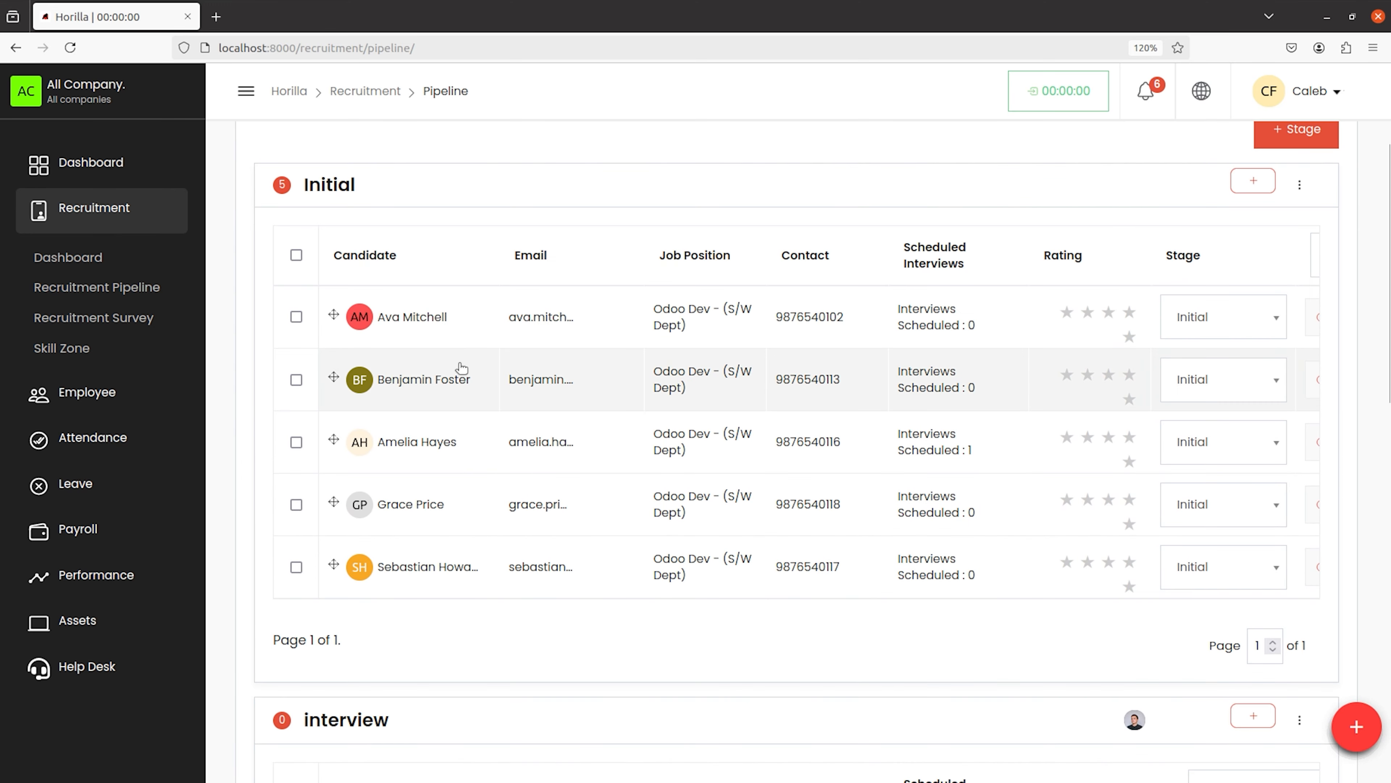
pyautogui.scroll(-3, 460, 366)
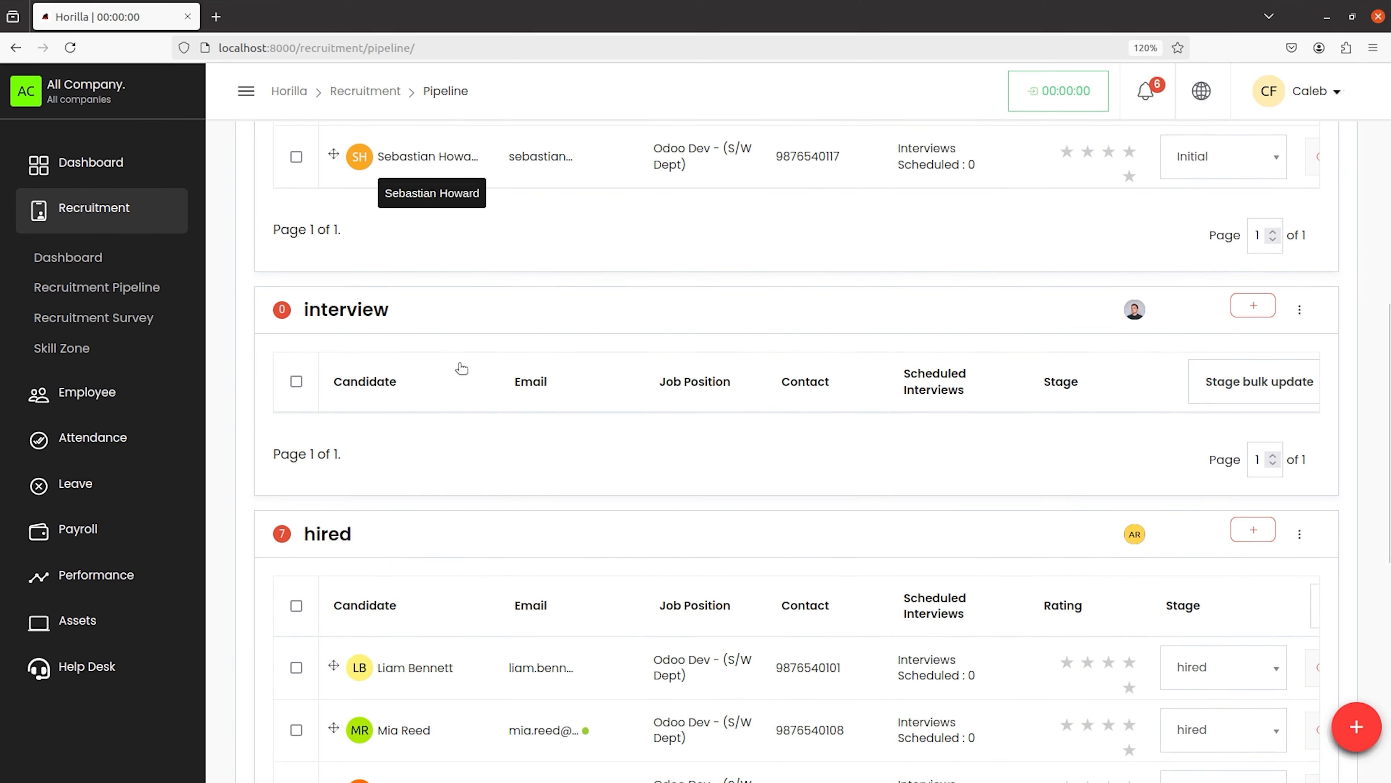
pyautogui.scroll(9, 459, 366)
pyautogui.scroll(-2, 458, 363)
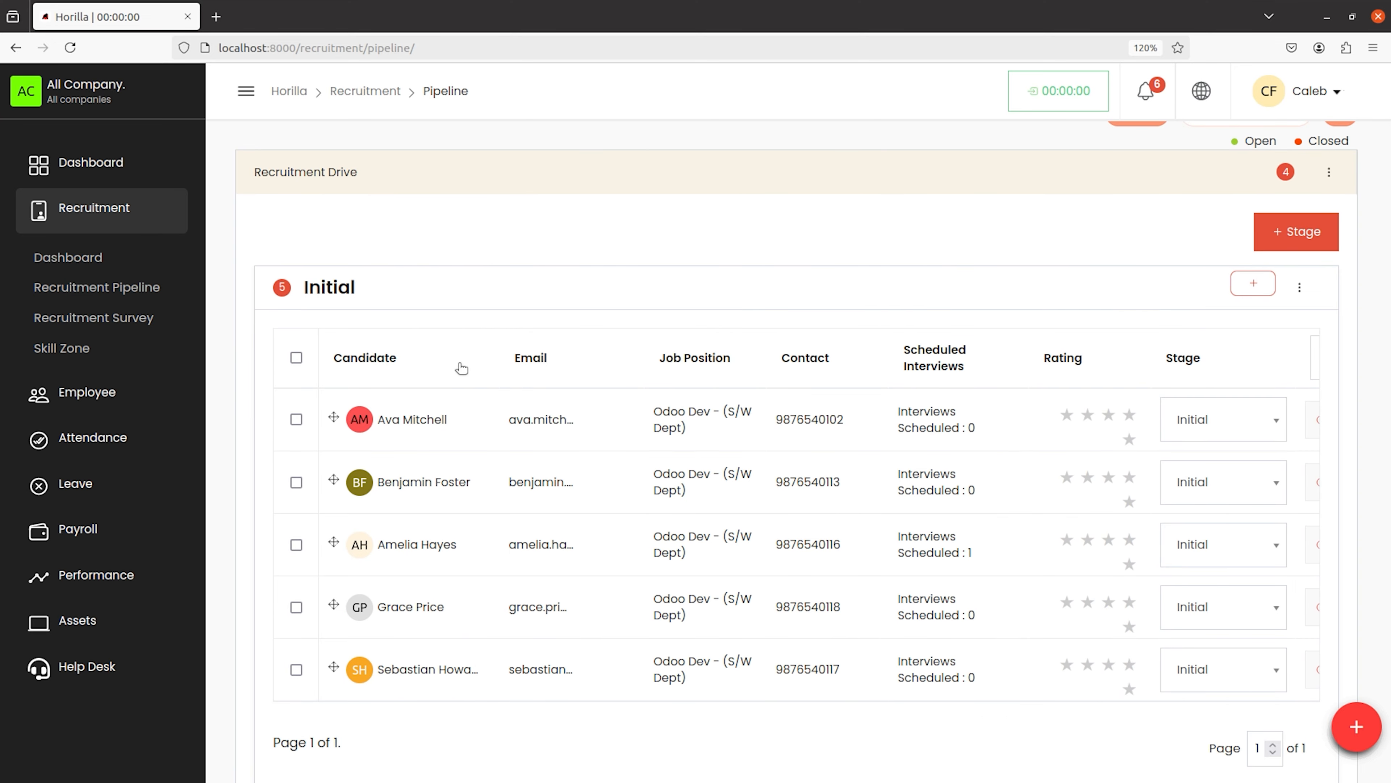
pyautogui.click(1270, 419)
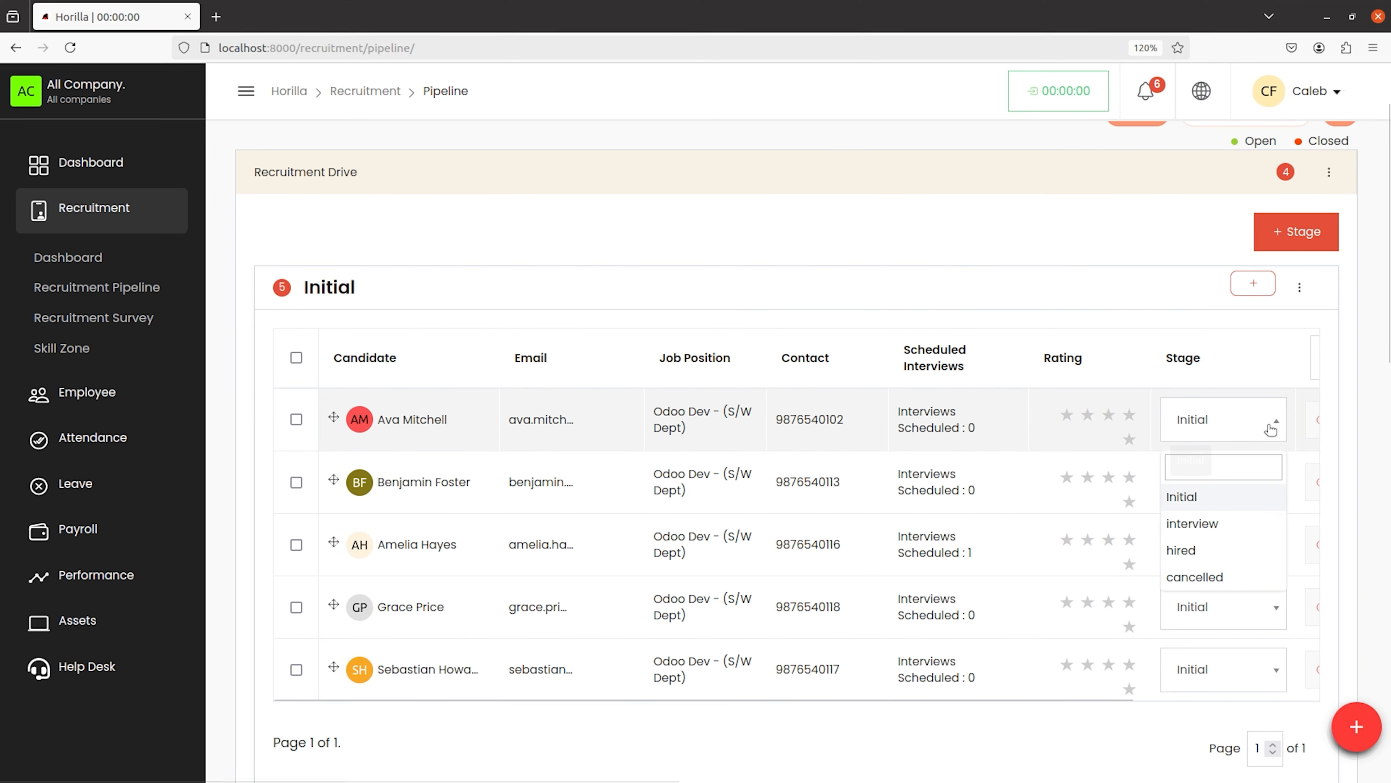
pyautogui.click(1230, 522)
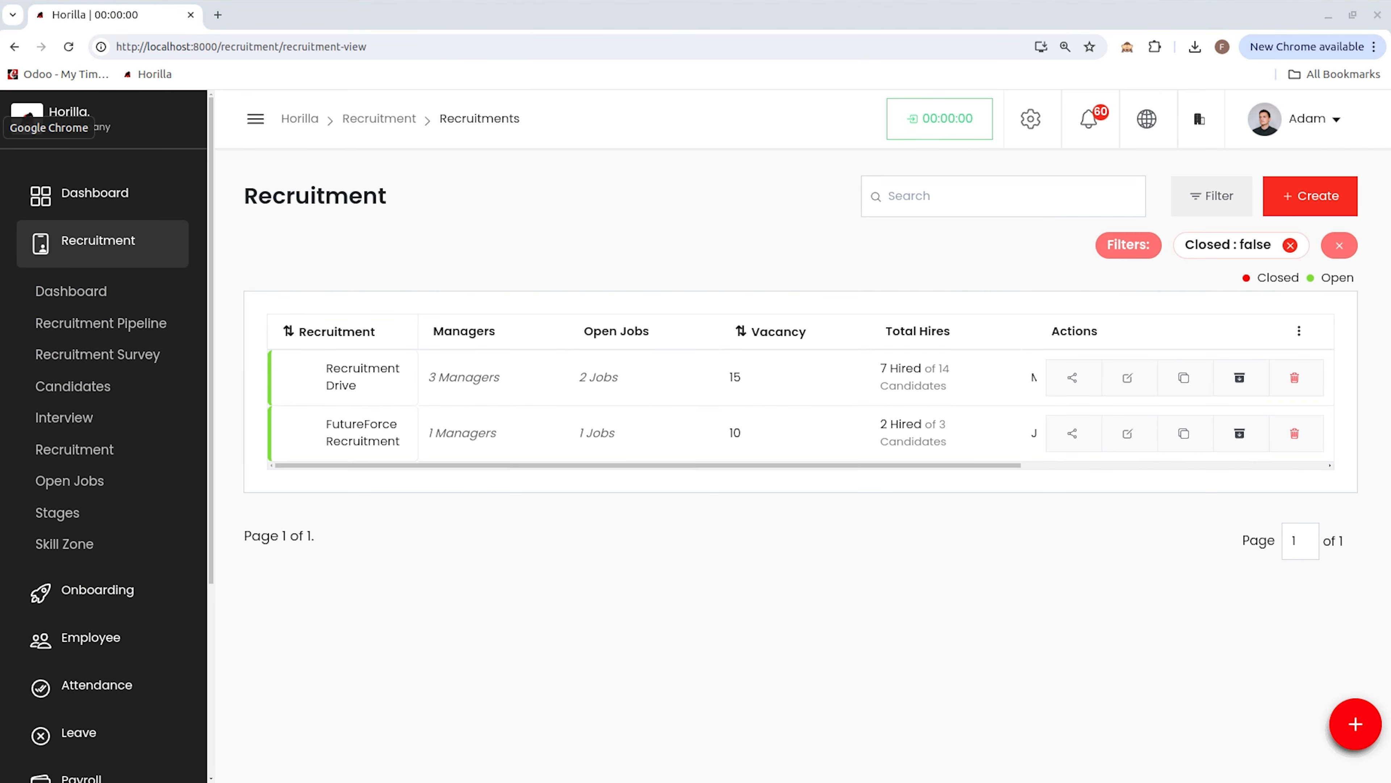
# Step: Edit the Recruitment Drive's Pre-boarding onboarding stage to add the same employee as a stage manager, and save
pyautogui.click(131, 595)
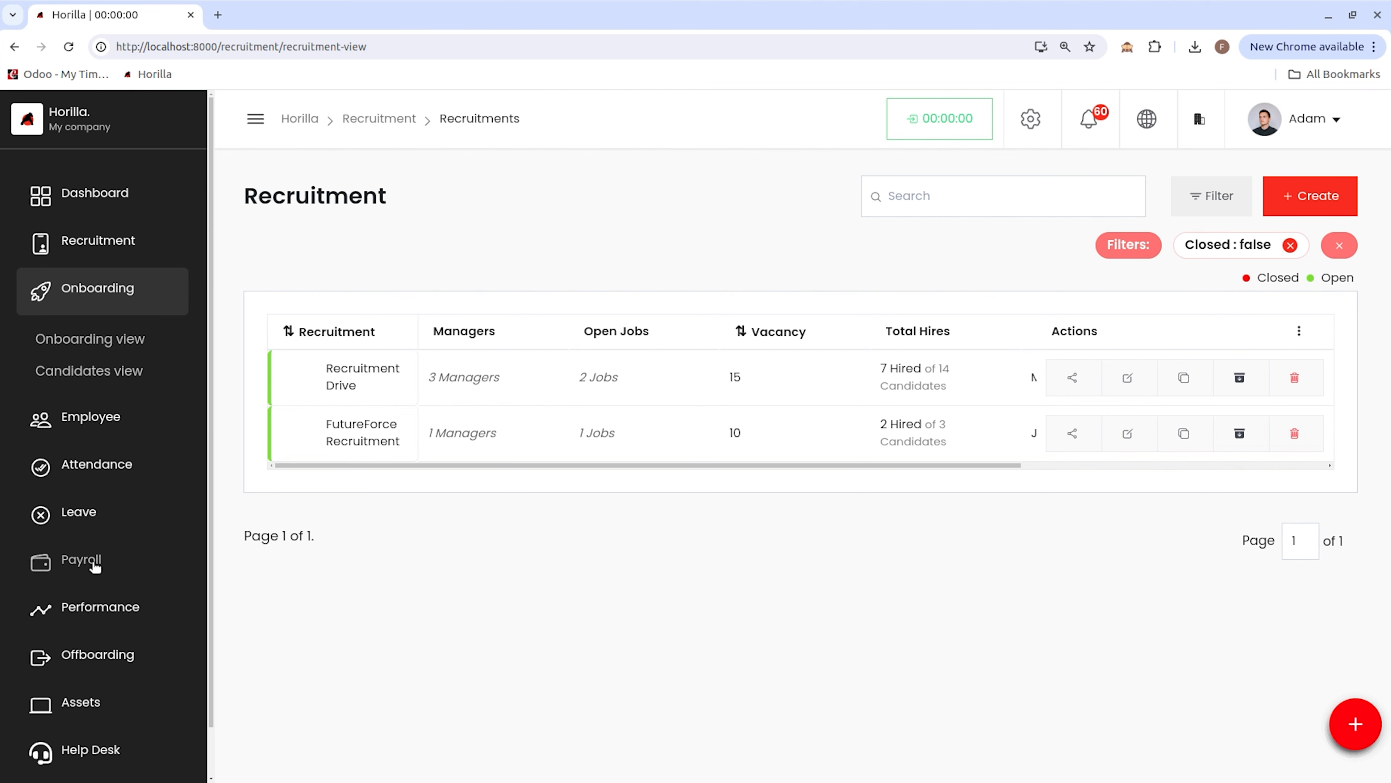
pyautogui.click(113, 348)
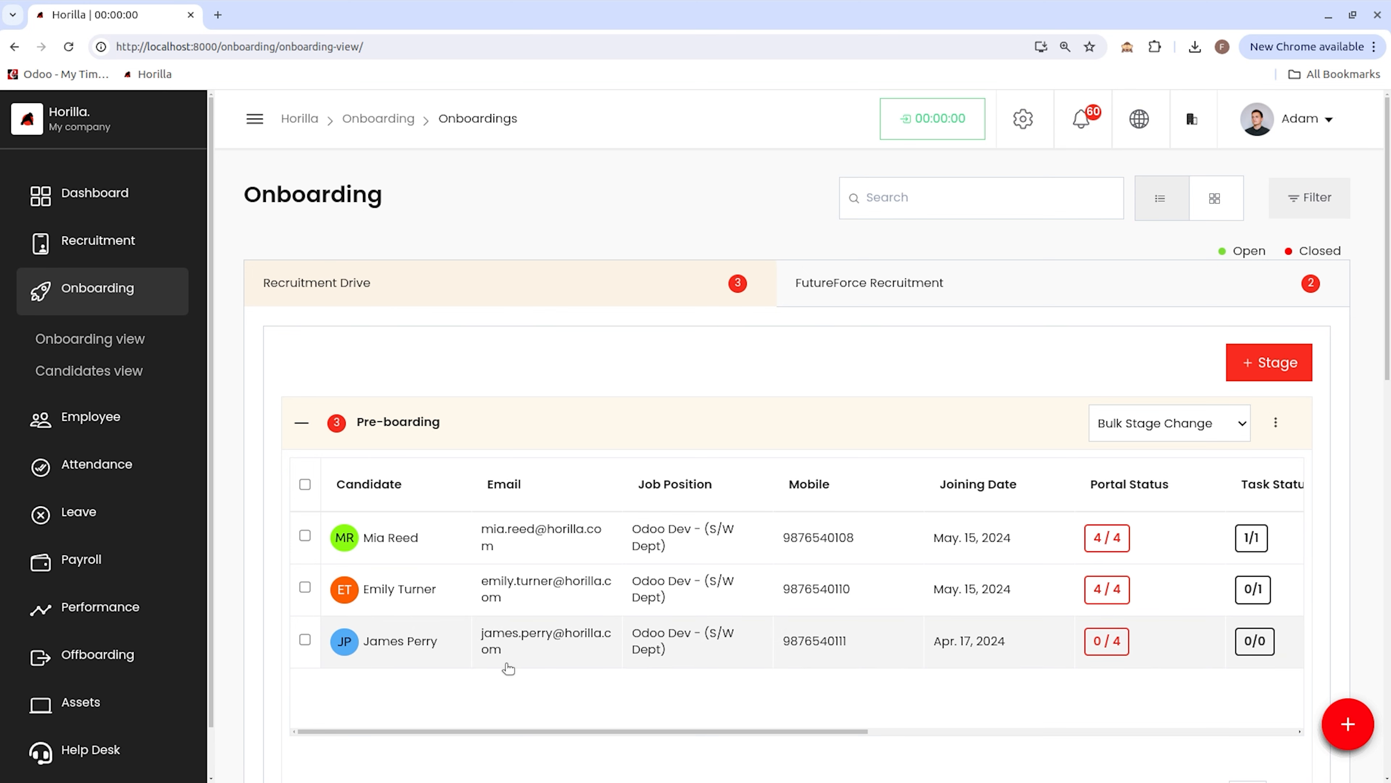
pyautogui.scroll(-6, 524, 597)
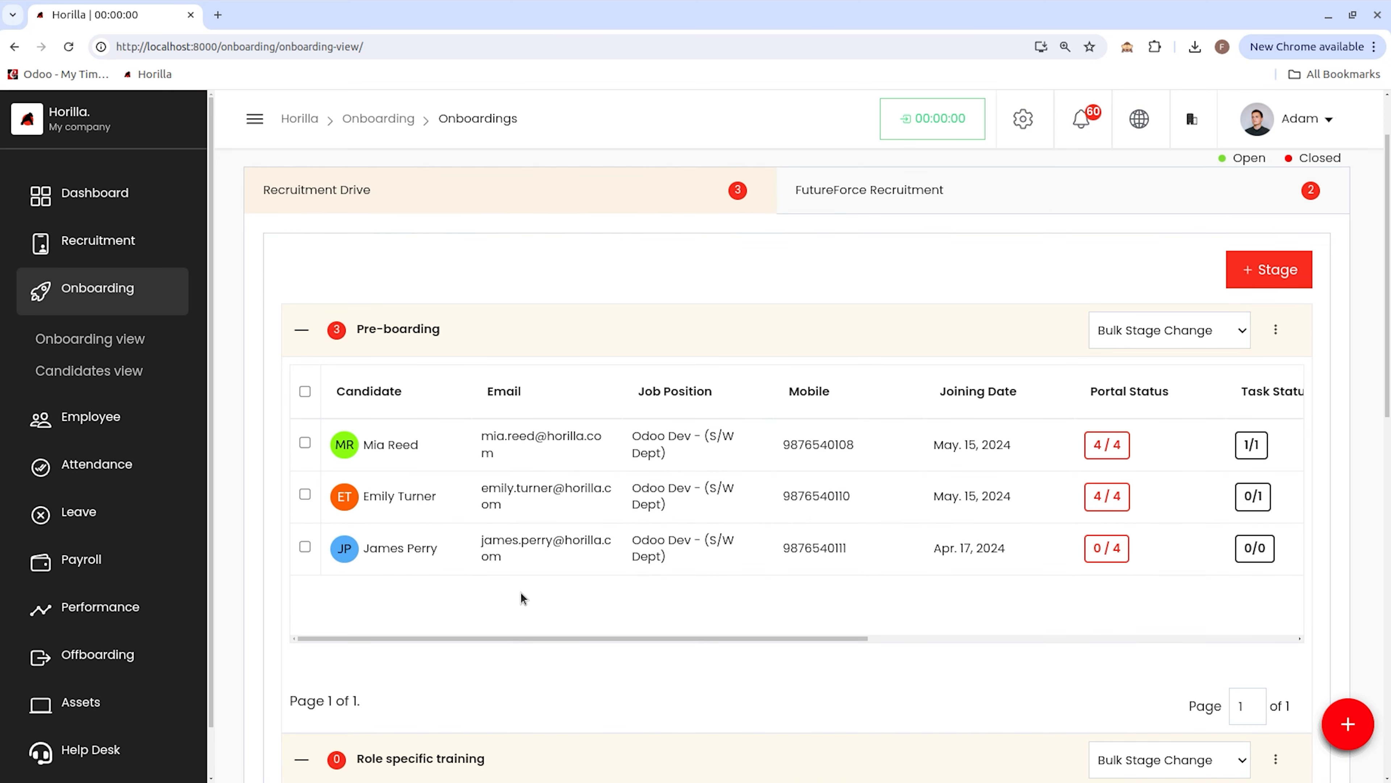
pyautogui.scroll(6, 521, 592)
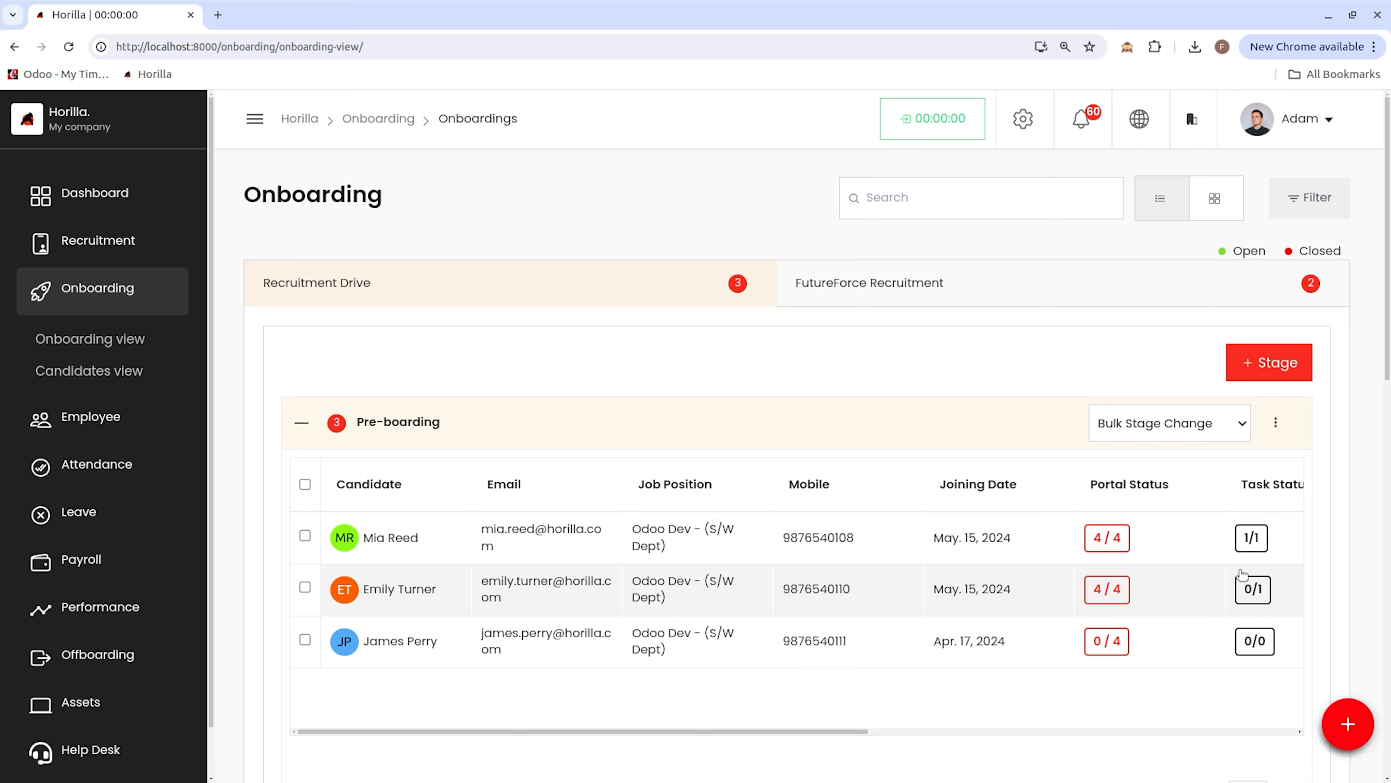
pyautogui.click(1276, 424)
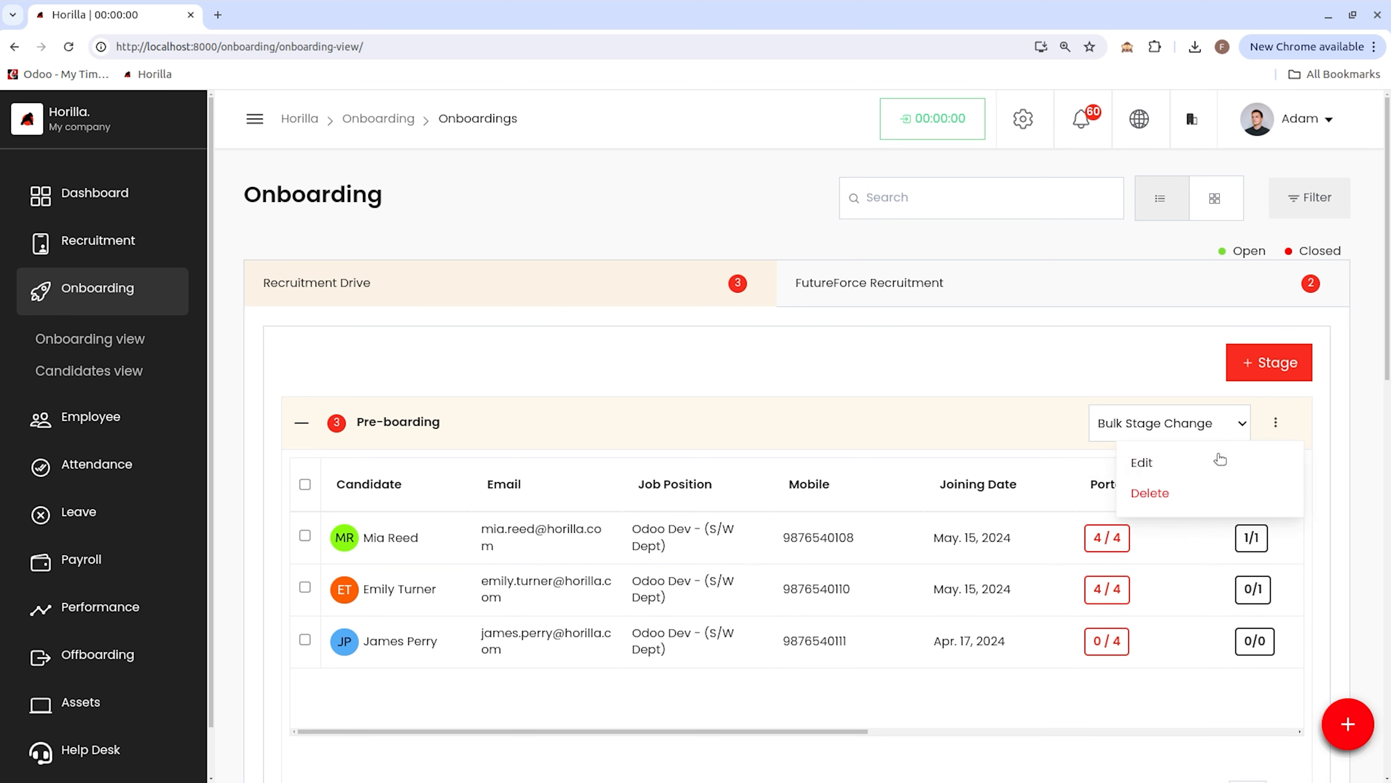
pyautogui.click(1217, 455)
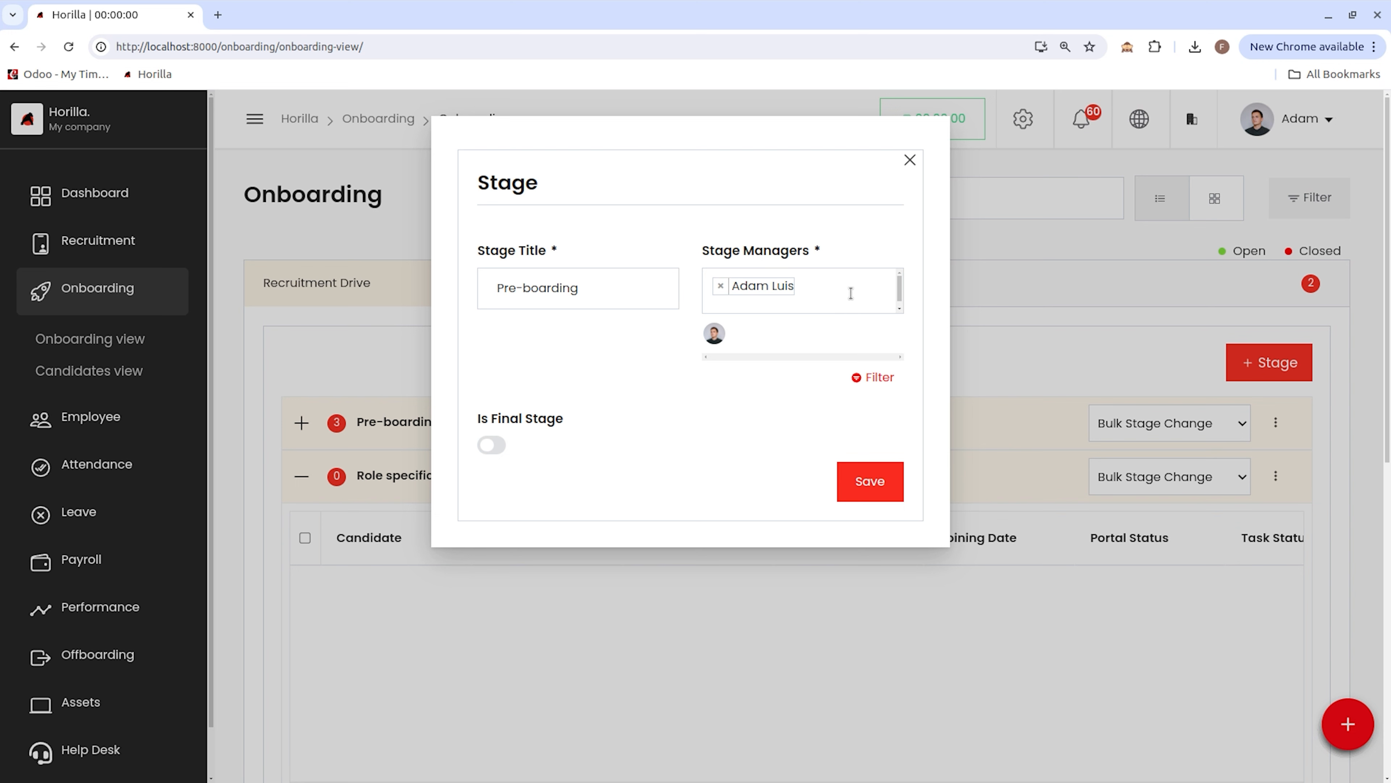
pyautogui.click(852, 294)
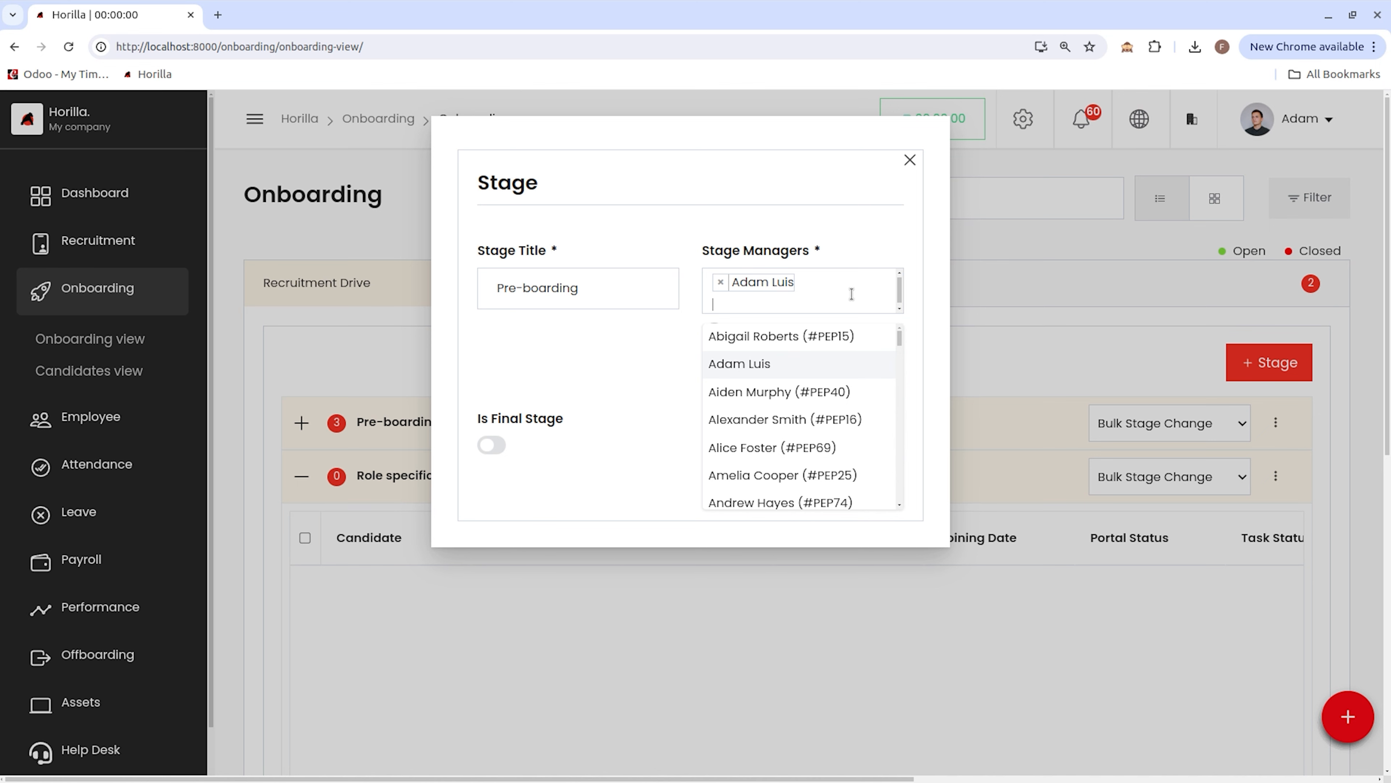
pyautogui.write('caleb')
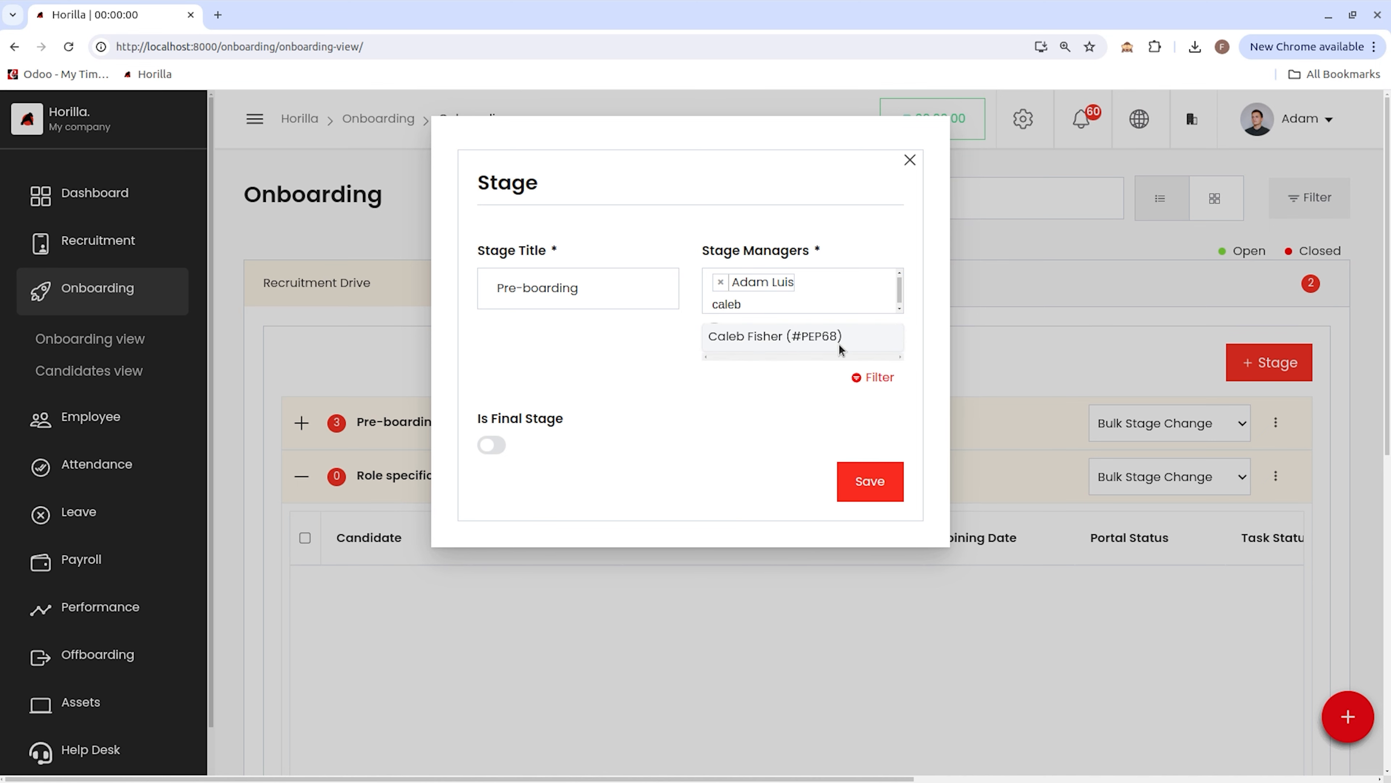
pyautogui.click(839, 344)
pyautogui.click(870, 481)
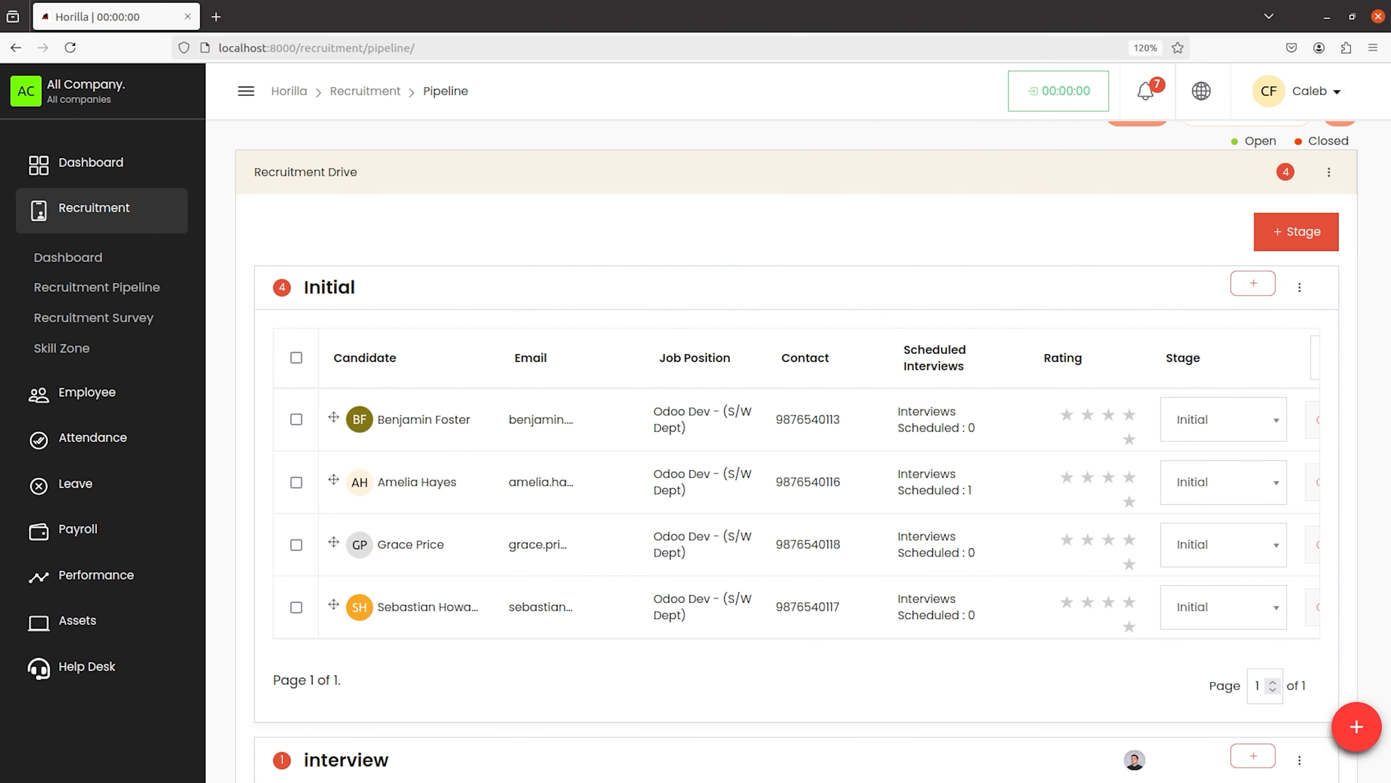
# Step: Reload the manager's session and review the stages in the Onboarding view
pyautogui.click(72, 56)
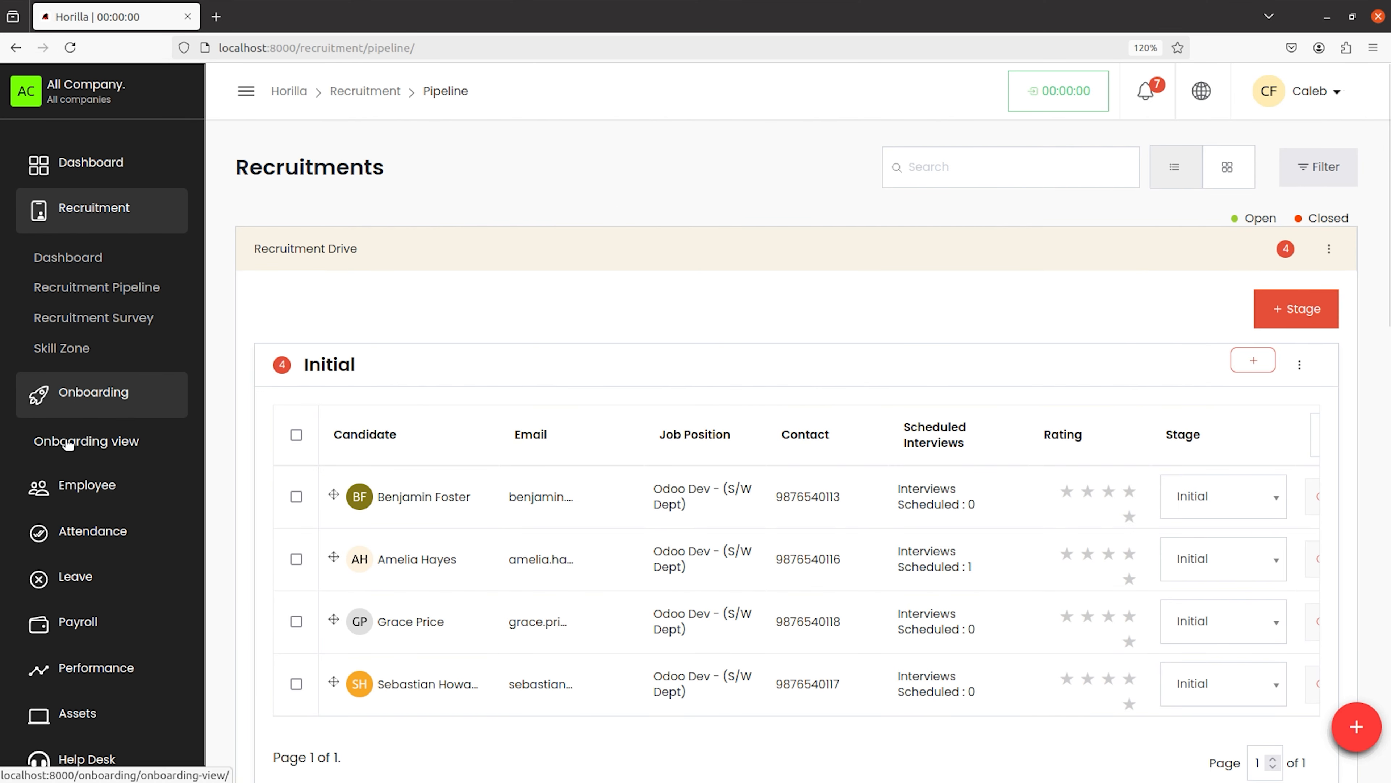
pyautogui.click(84, 442)
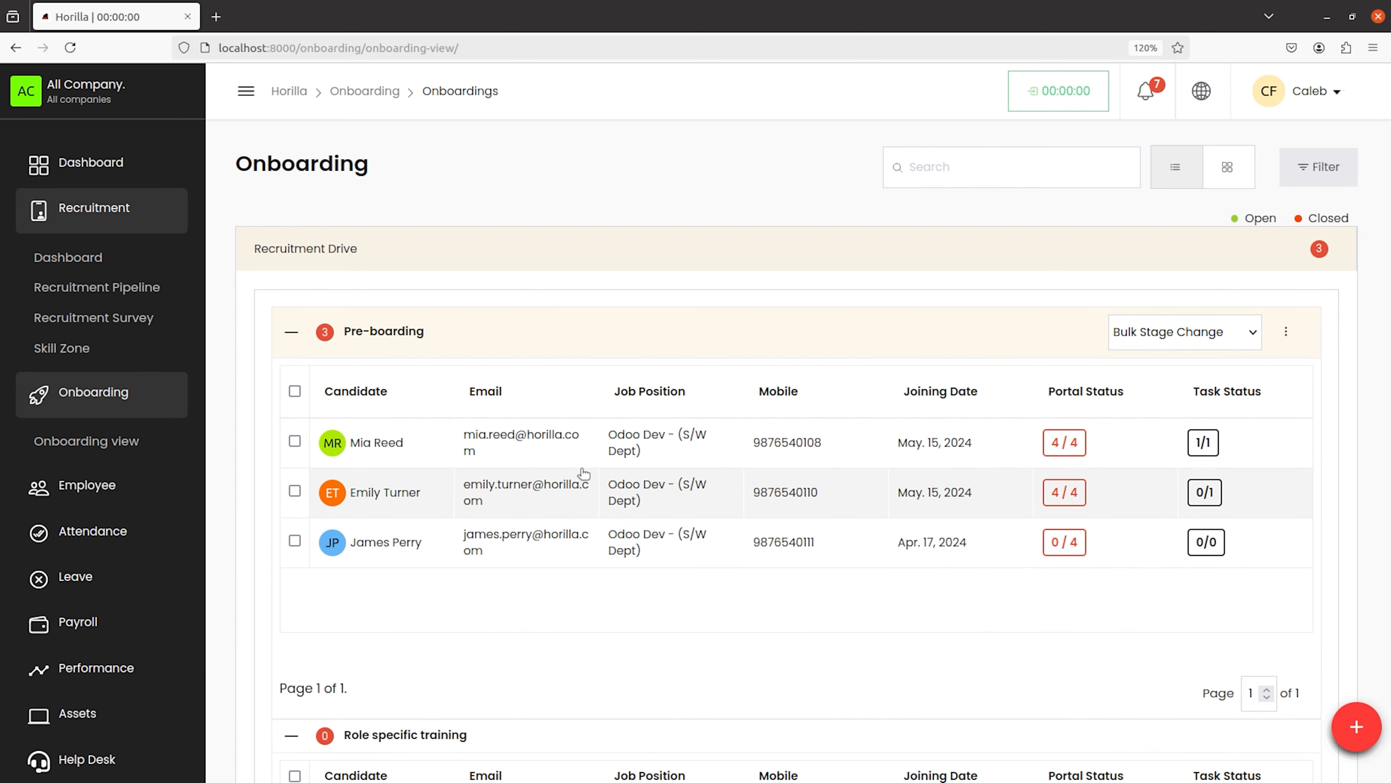
pyautogui.scroll(-10, 584, 472)
pyautogui.scroll(3, 584, 472)
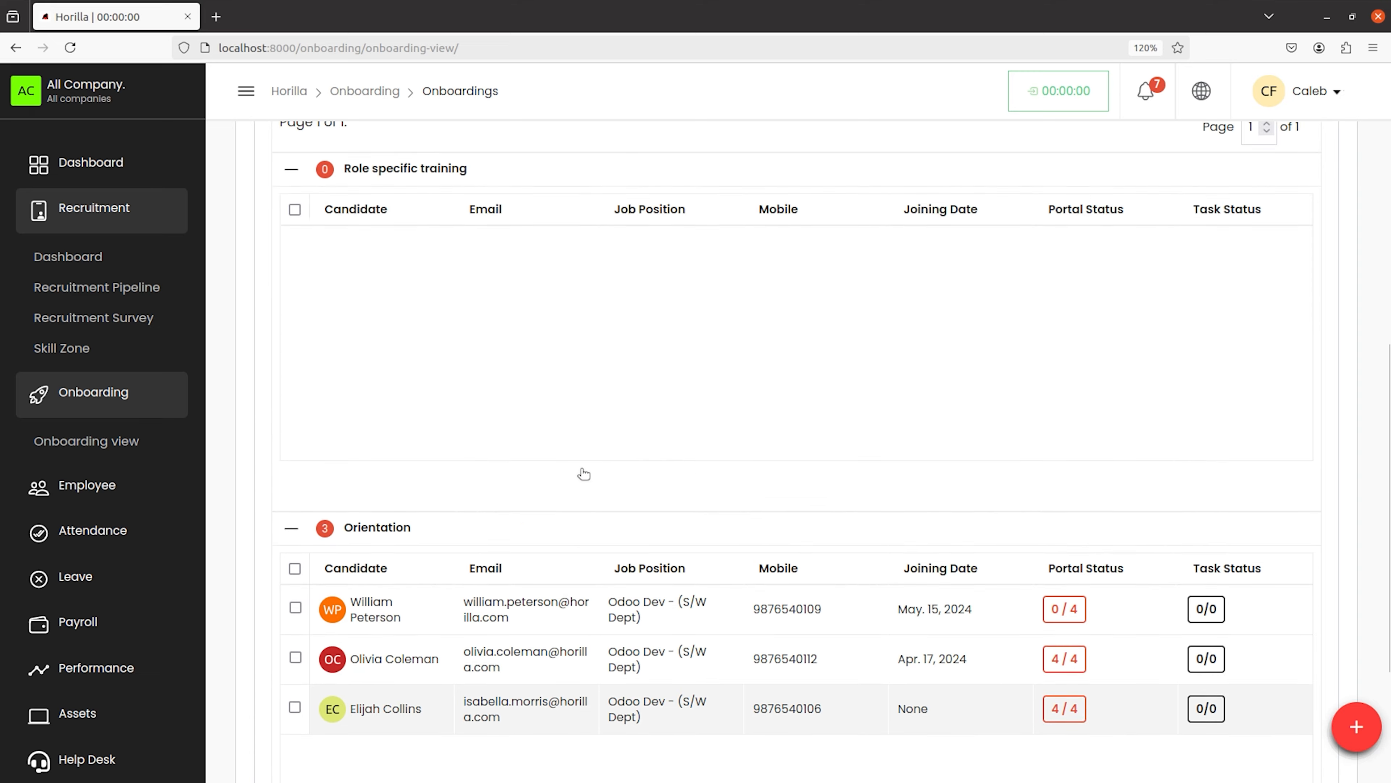
pyautogui.scroll(8, 584, 472)
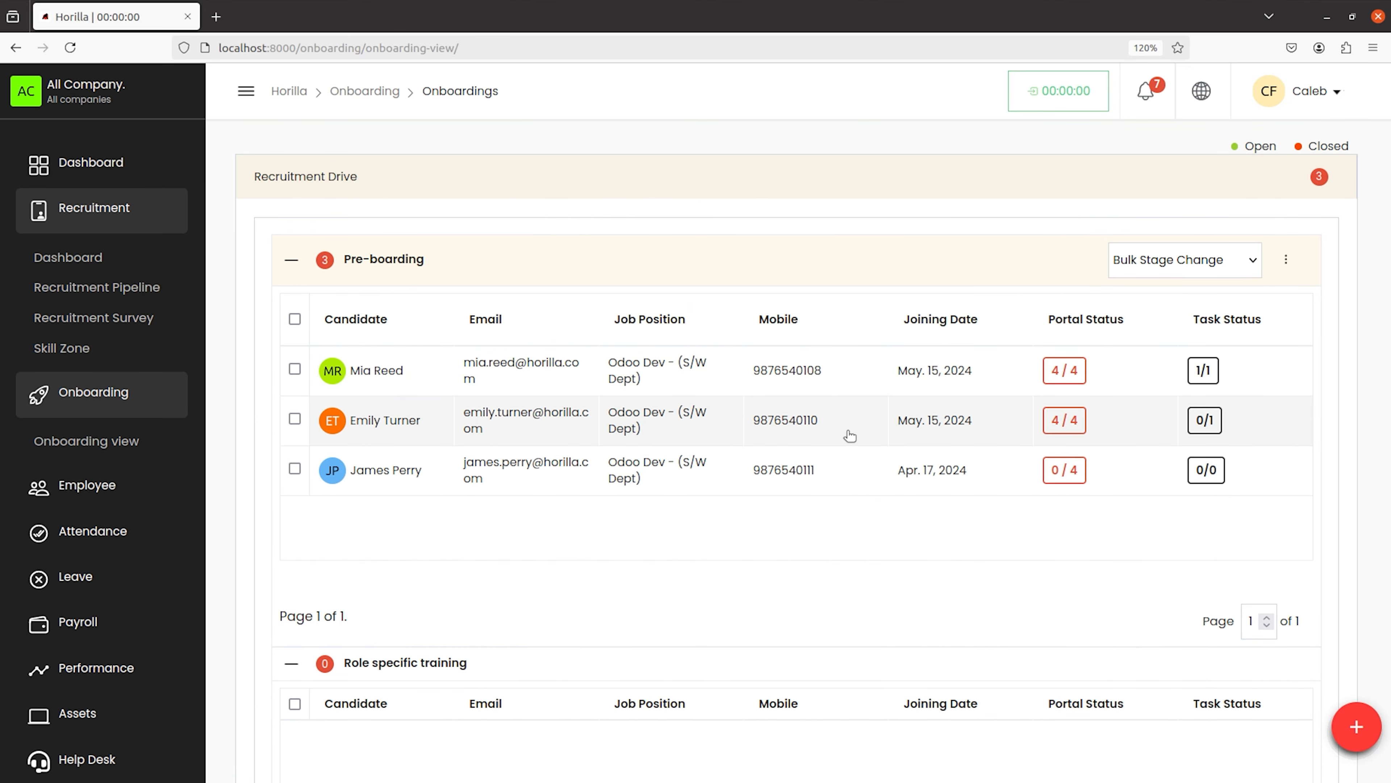
pyautogui.hscroll(3, 850, 436)
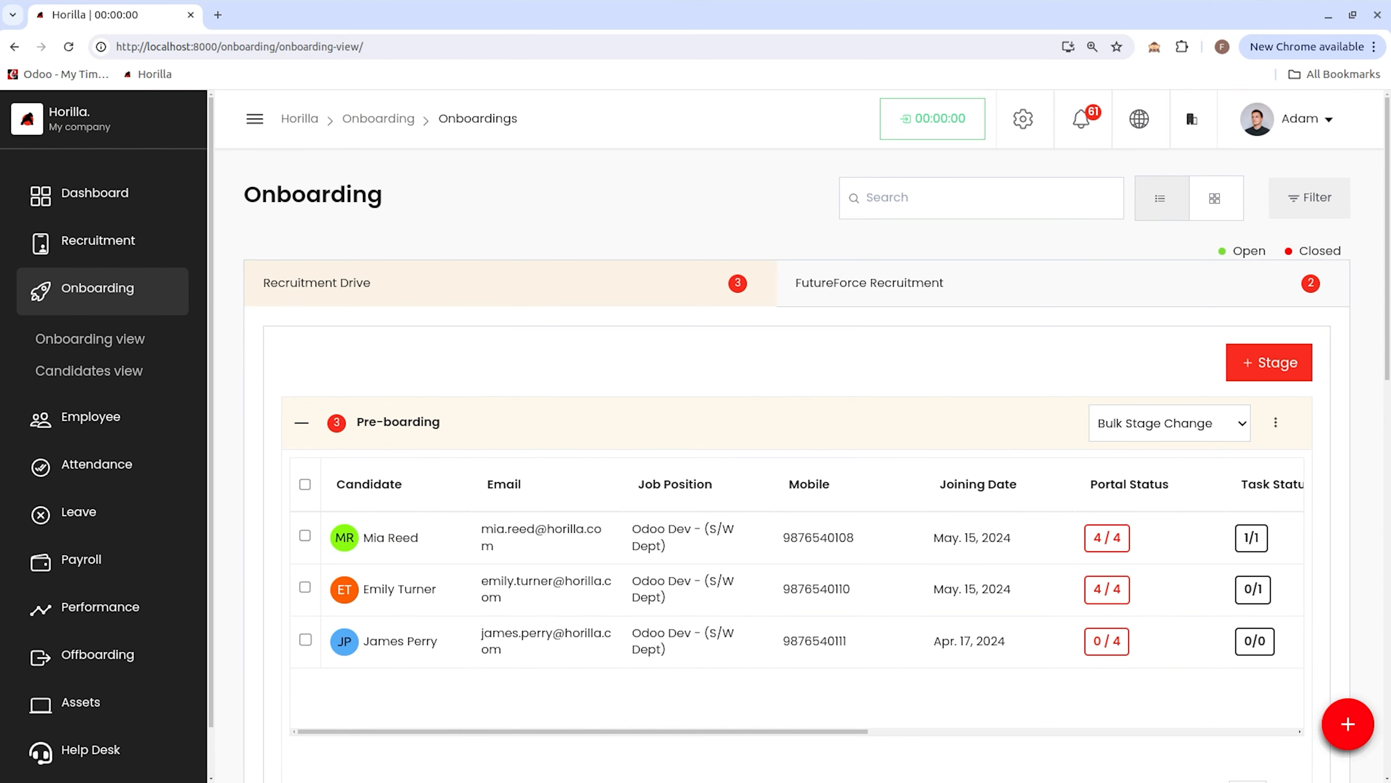
# Step: Open the Employee Permission settings and start a new permission assignment for an employee
pyautogui.click(1037, 134)
pyautogui.press('F11')
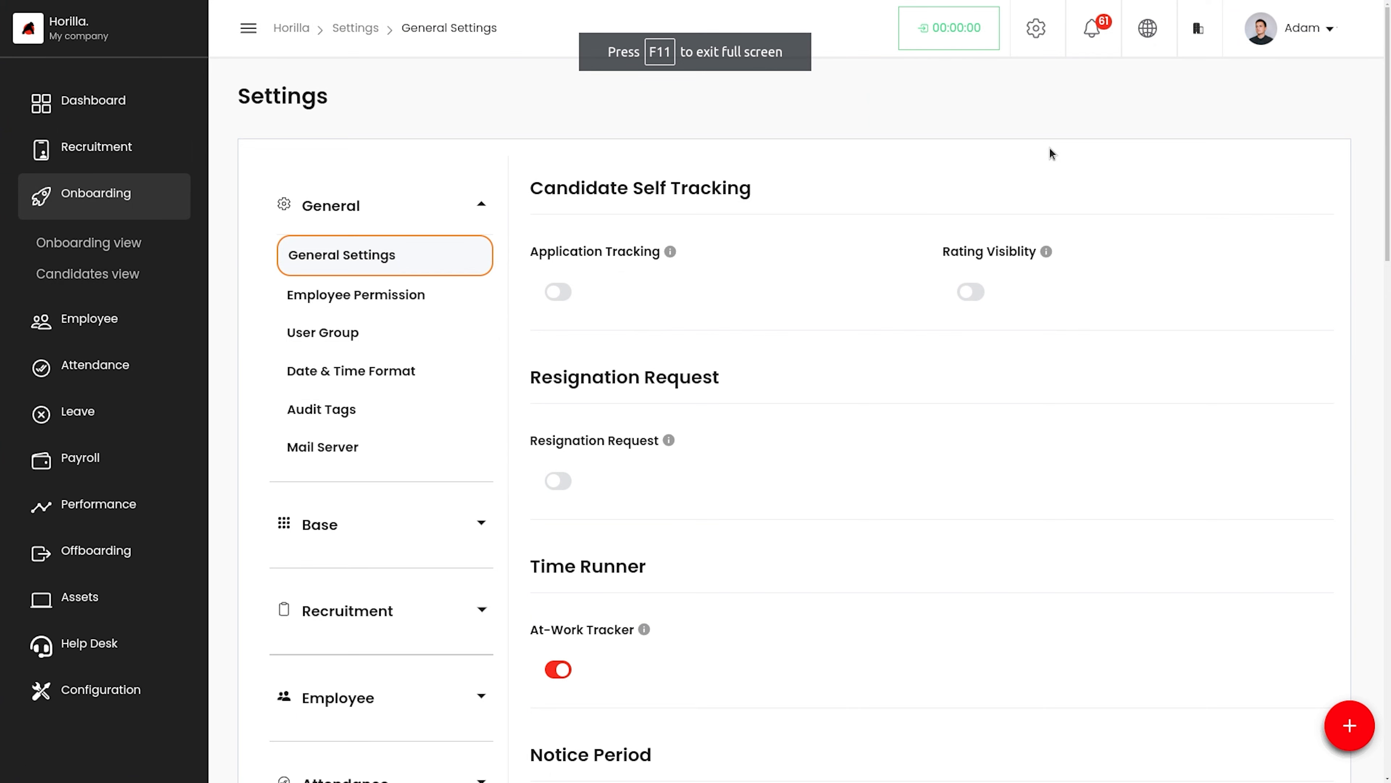
pyautogui.click(358, 307)
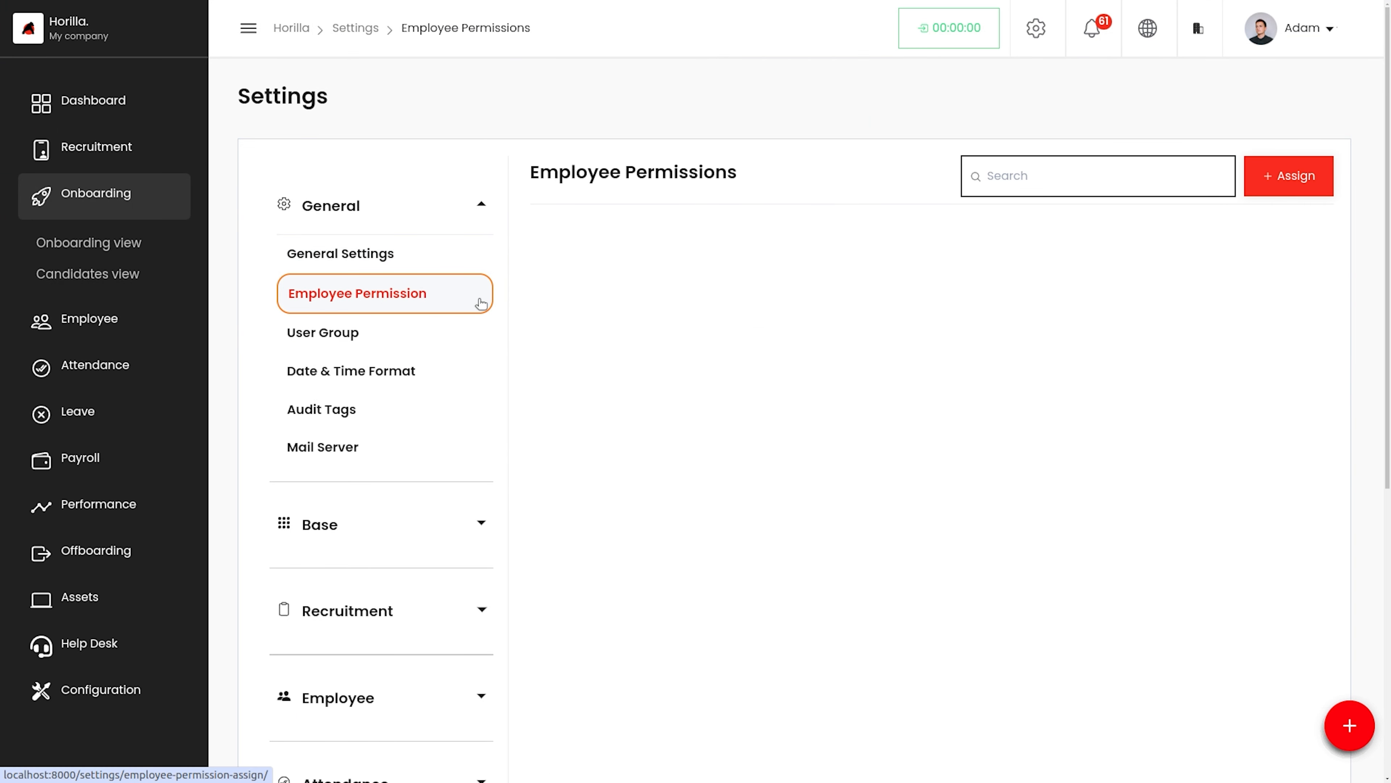
pyautogui.click(1299, 179)
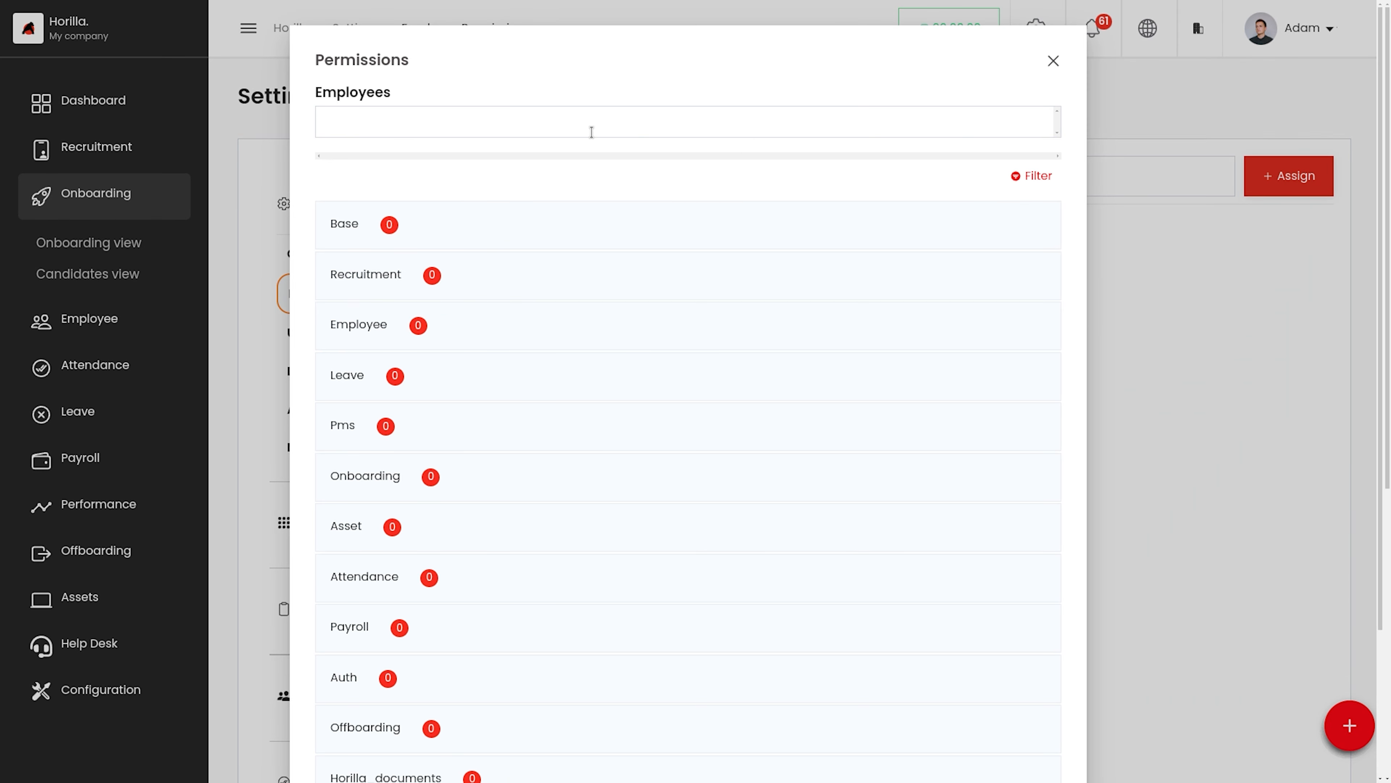
pyautogui.click(592, 132)
pyautogui.click(426, 213)
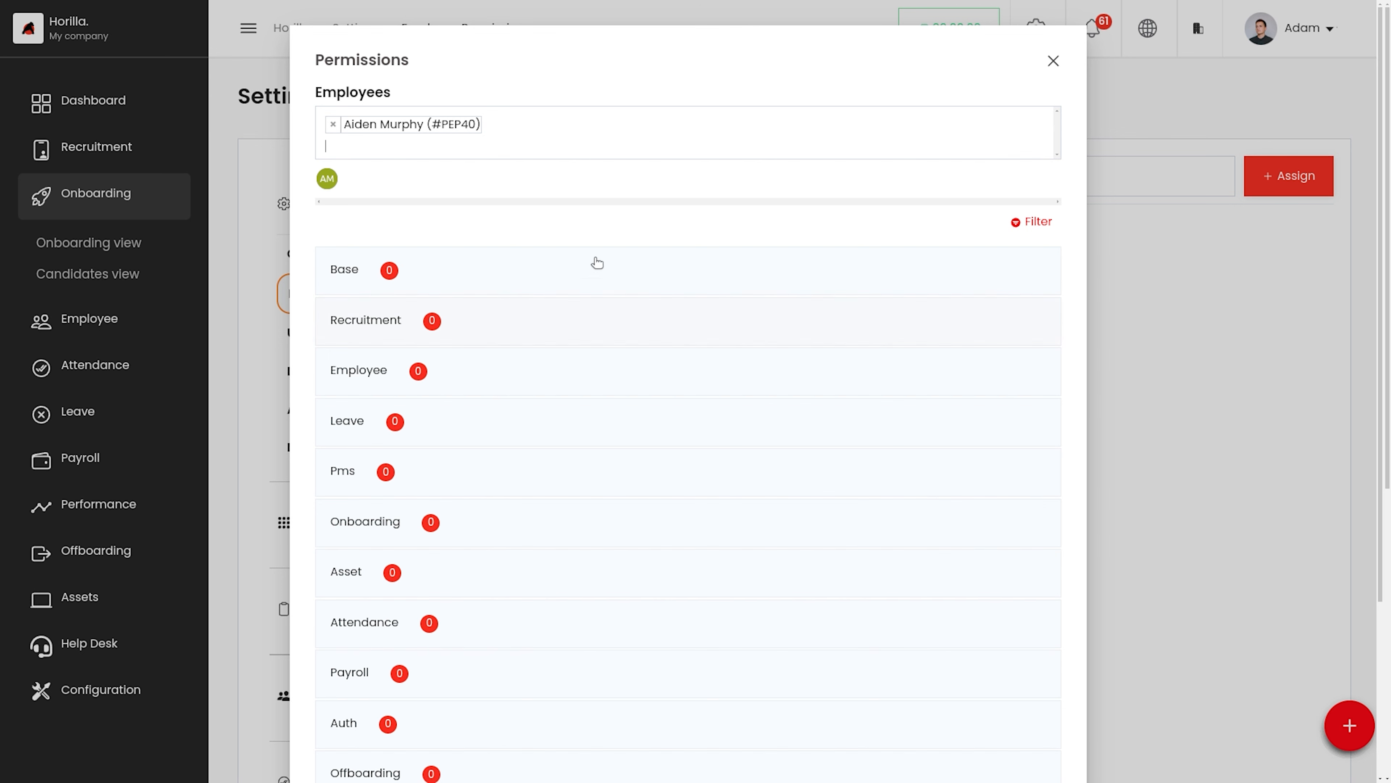
# Step: Grant the employee view and change permissions for Survey template in the Recruitment section
pyautogui.click(551, 330)
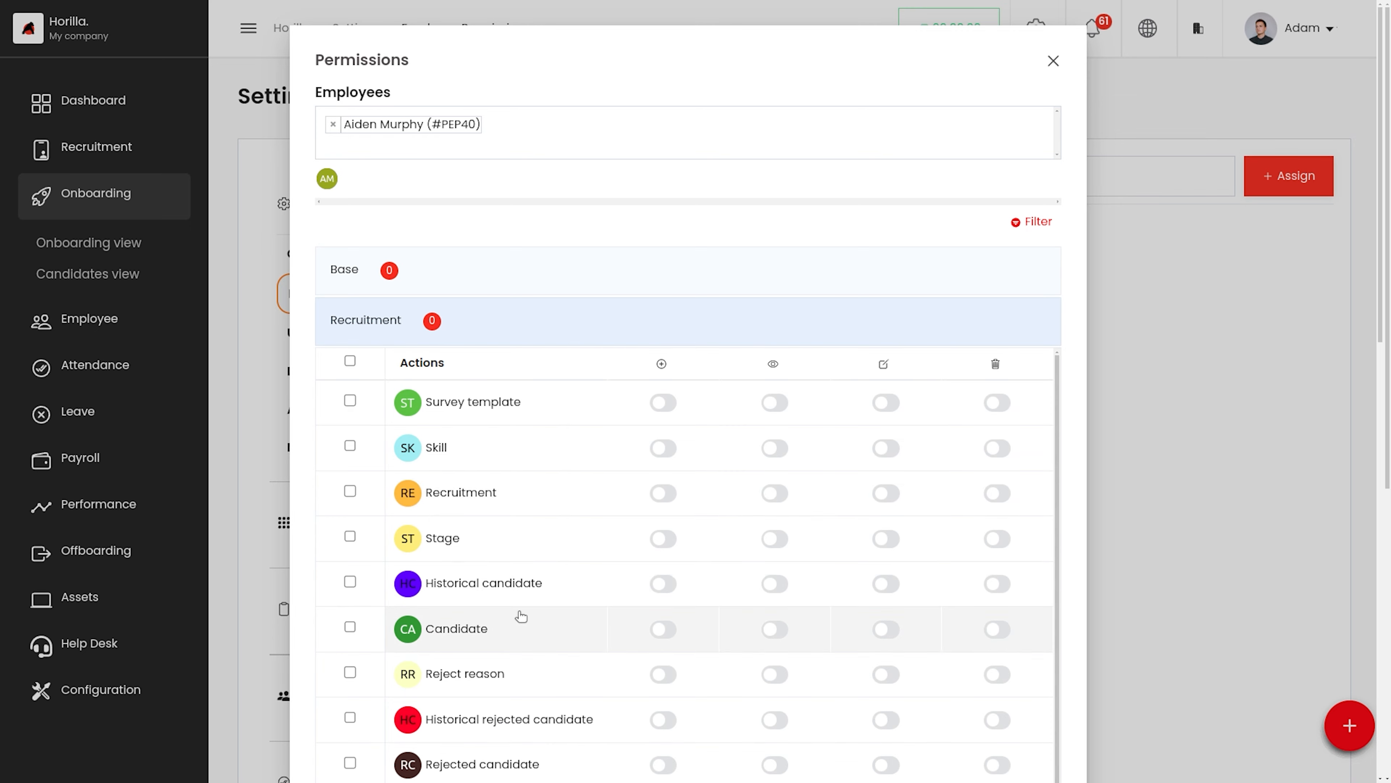
pyautogui.scroll(-3, 519, 615)
pyautogui.scroll(3, 521, 616)
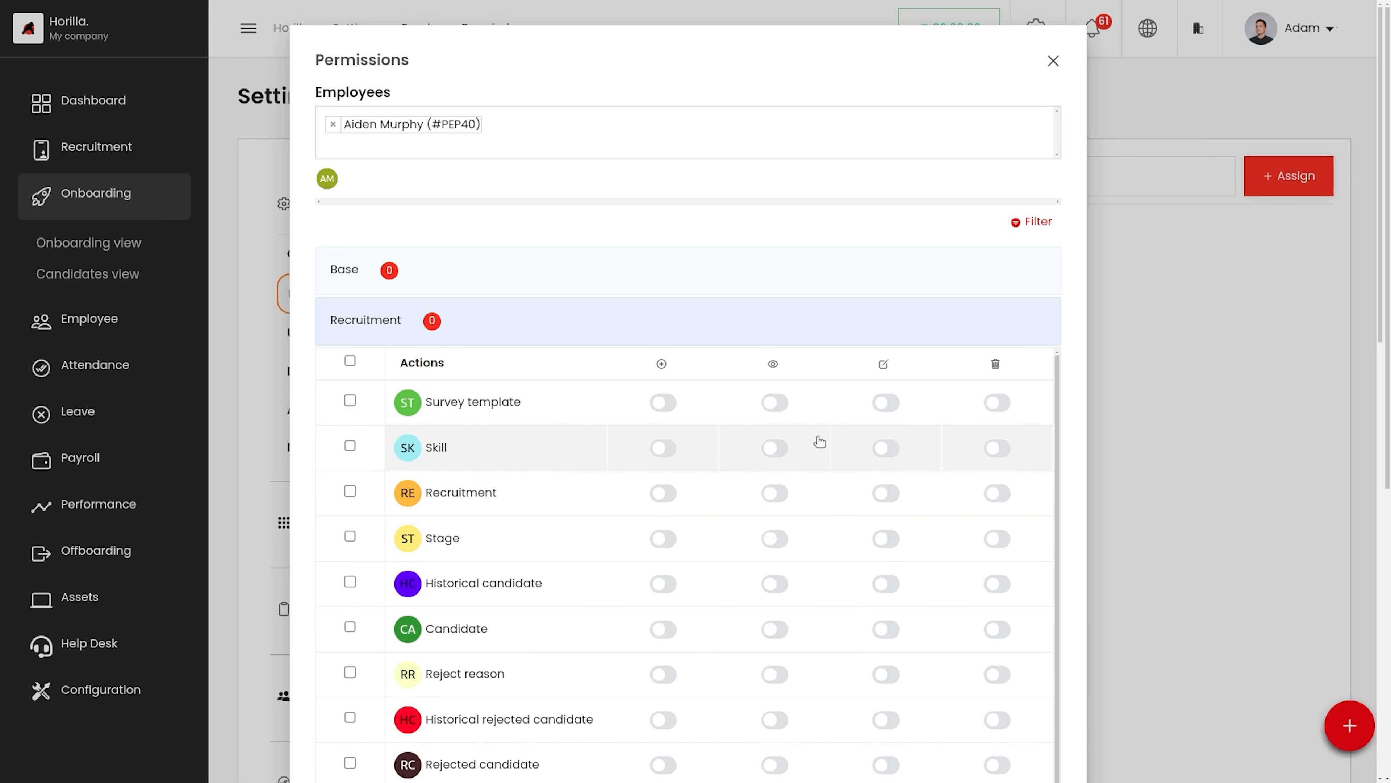
pyautogui.click(772, 403)
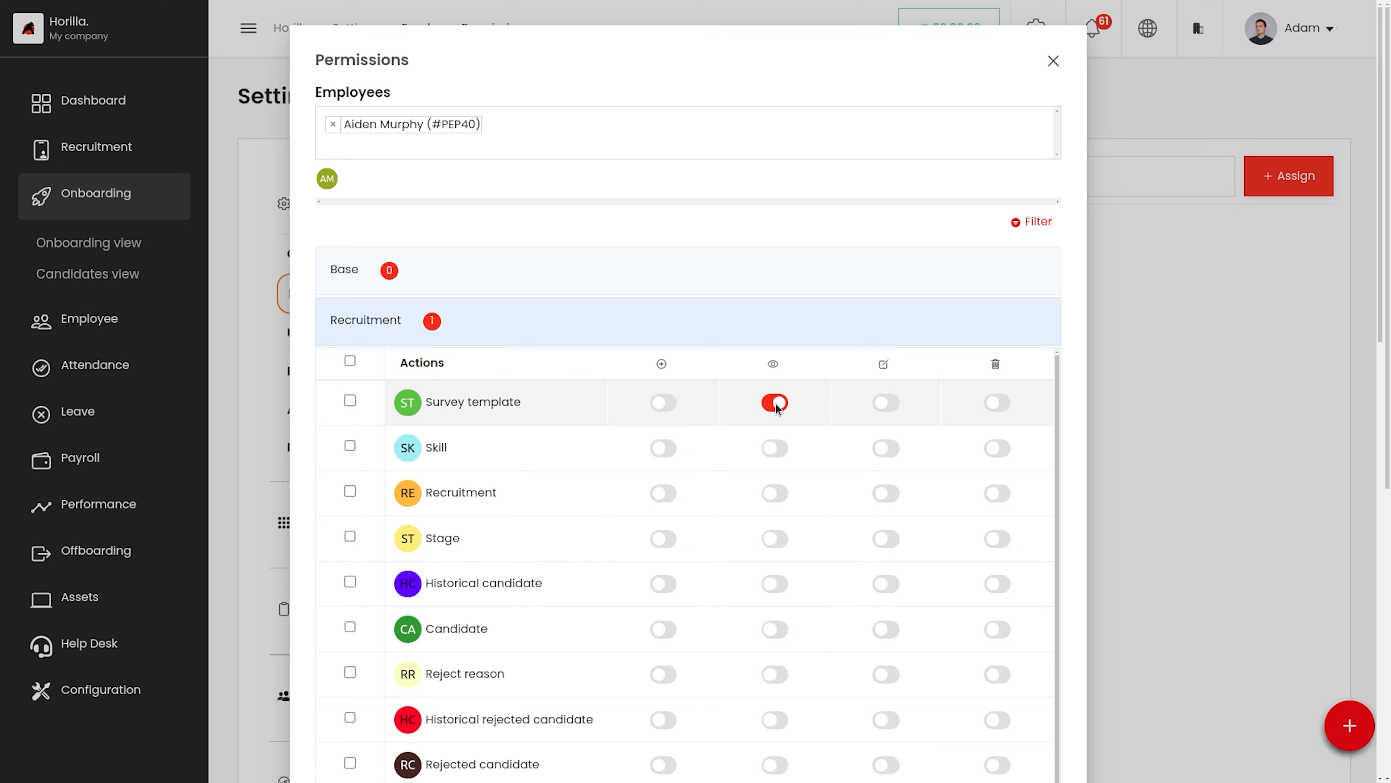
pyautogui.click(887, 403)
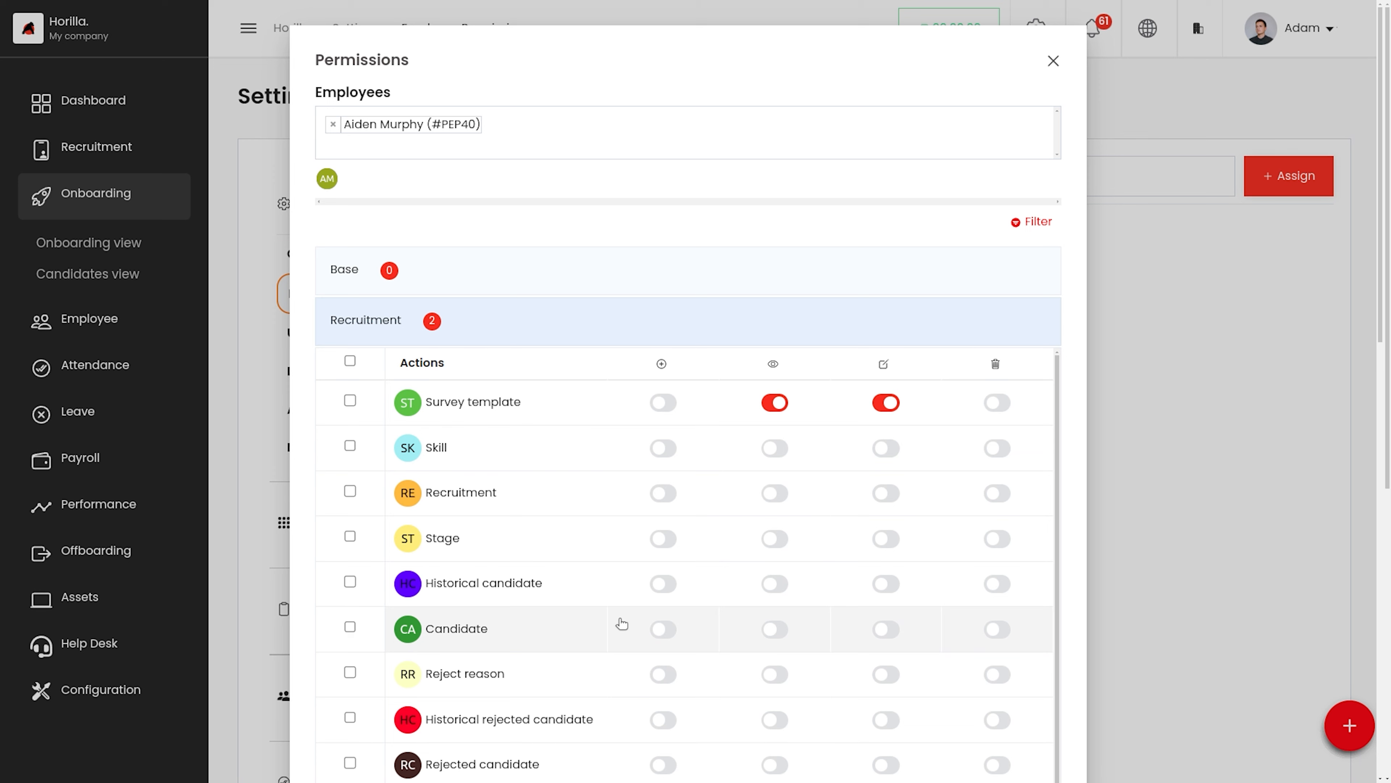
pyautogui.scroll(-3, 622, 623)
pyautogui.scroll(3, 622, 623)
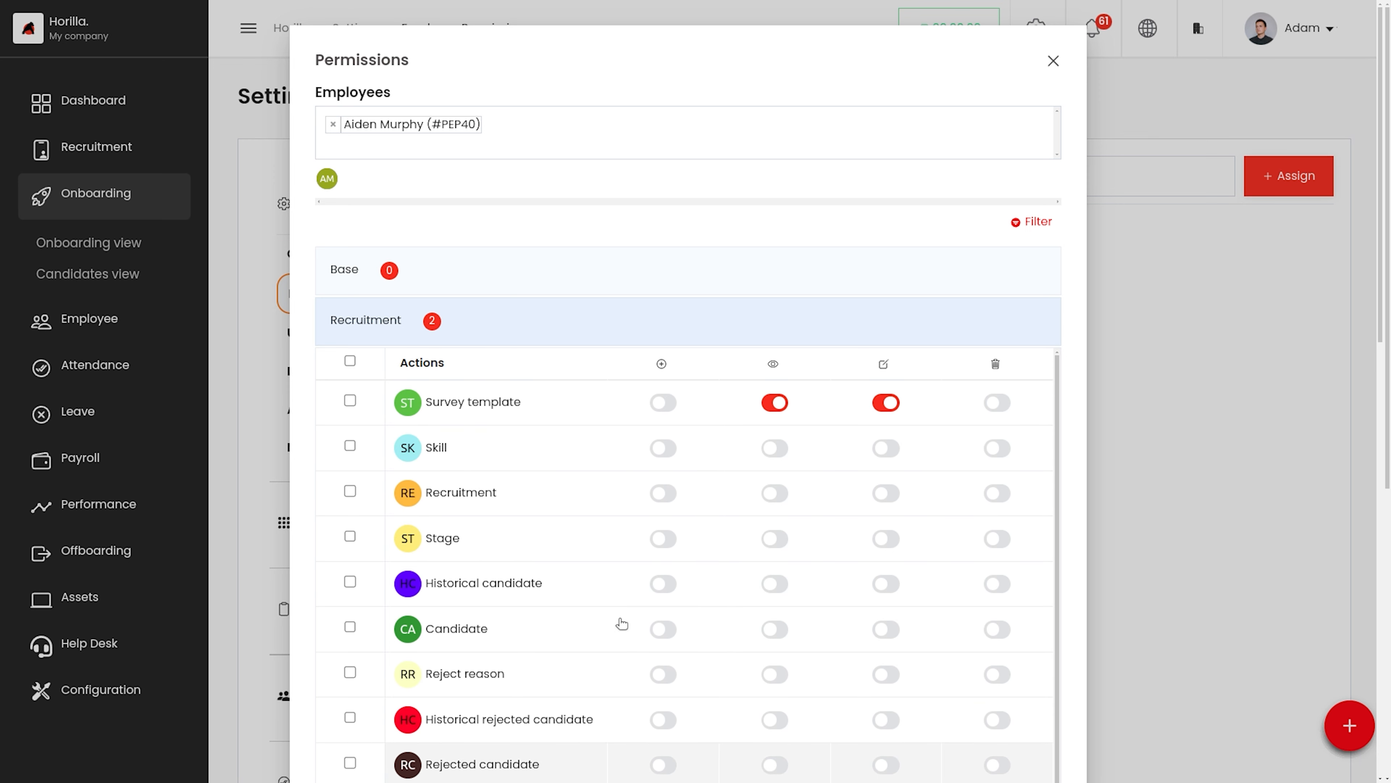